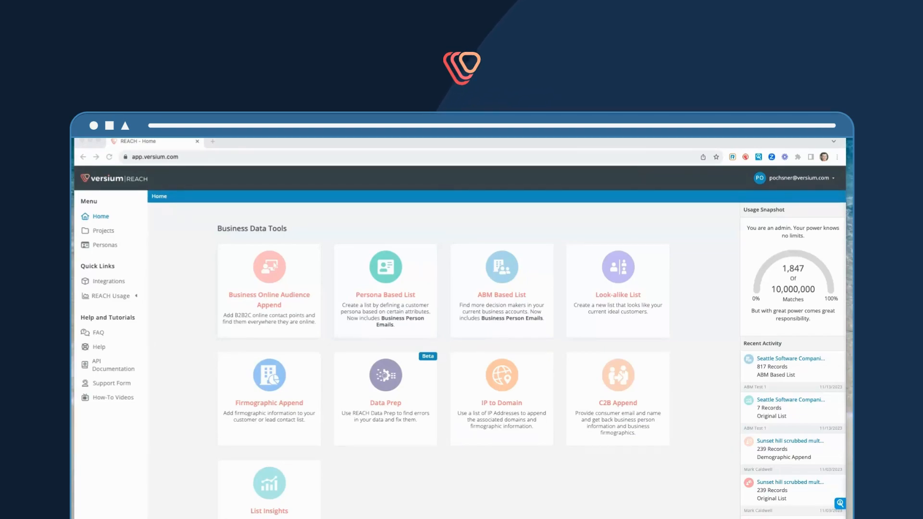
- Bring up the Seattle Software Companies csv workbook, review the company domains in A2:A8, and put its window away
left_click_drag(845, 171, 539, 171)
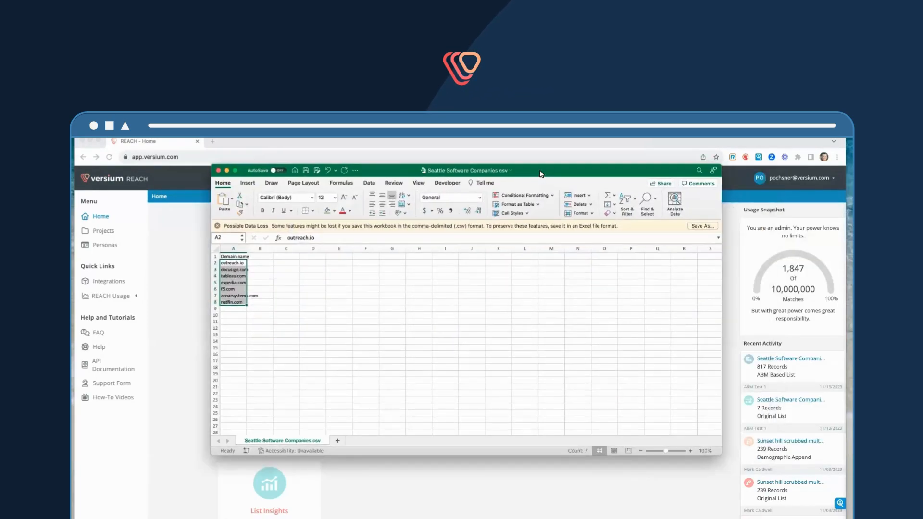
left_click(258, 275)
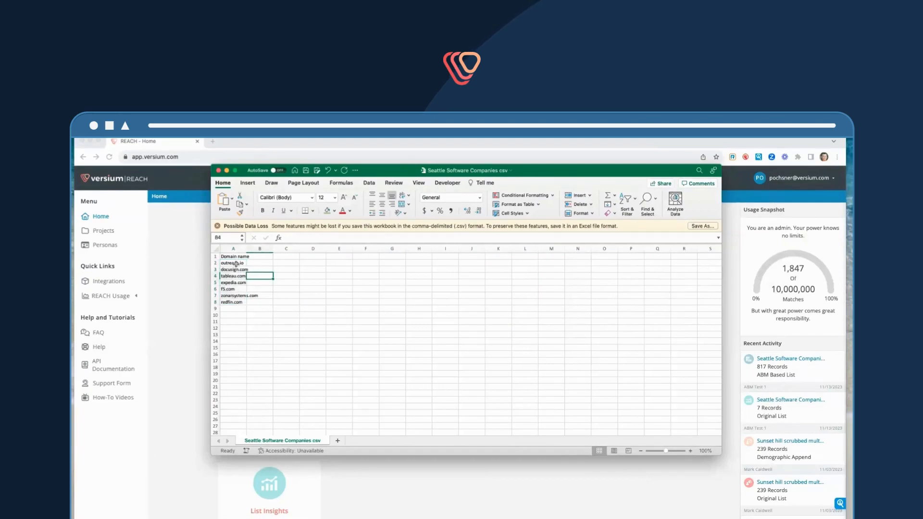
left_click_drag(236, 263, 232, 301)
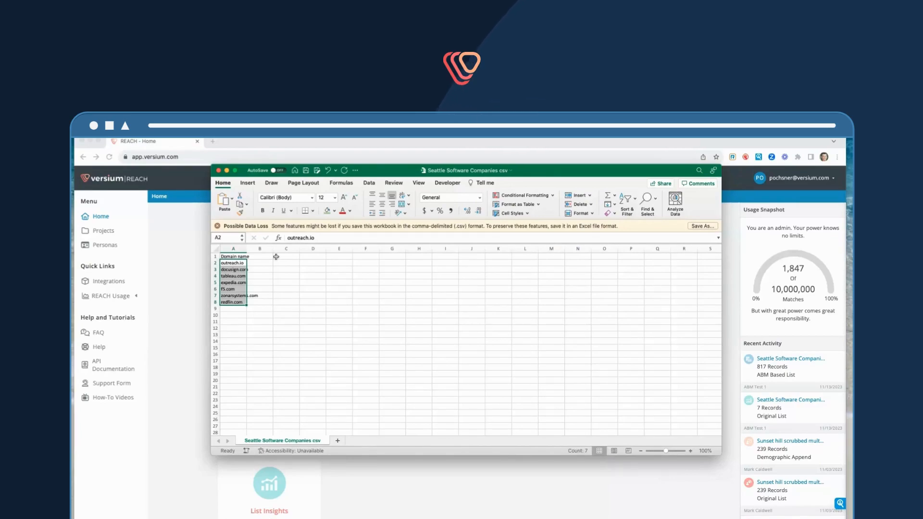
left_click(227, 172)
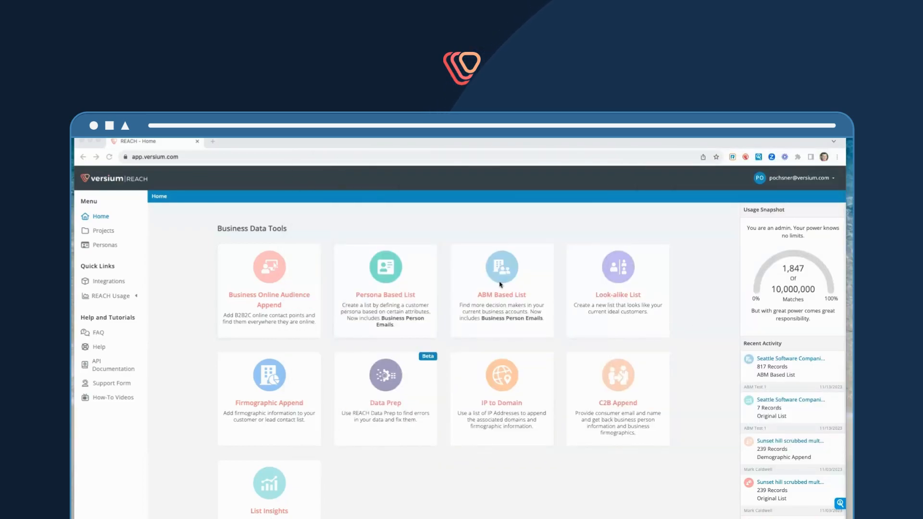
- Start a new ABM Based List project and check the column requirements for the imported list
left_click(499, 285)
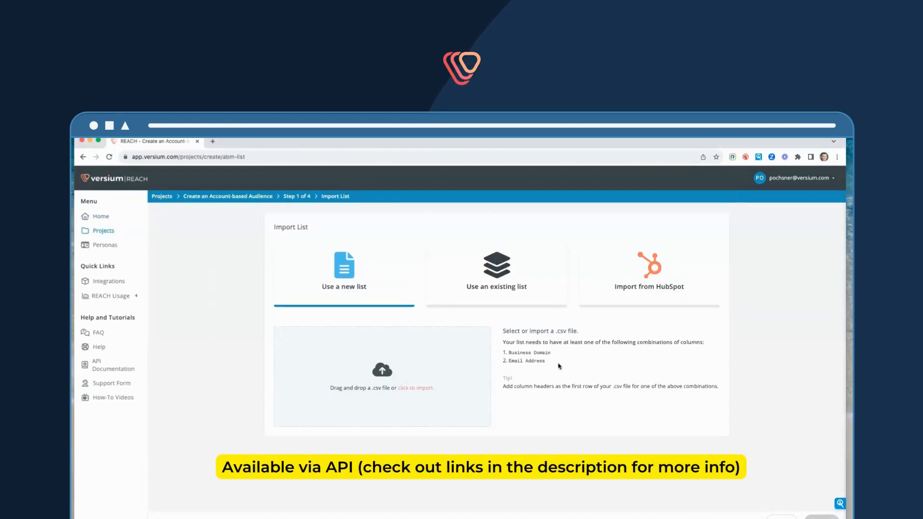
left_click_drag(546, 361, 521, 360)
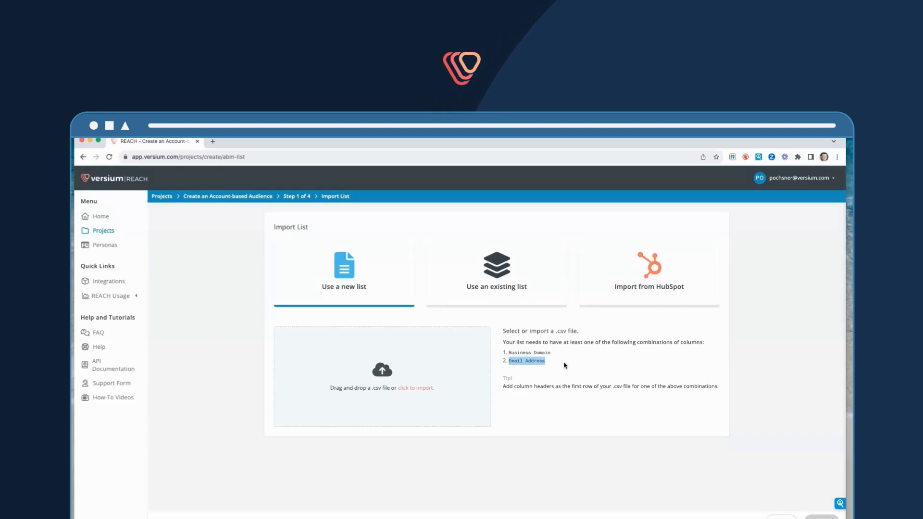
left_click(586, 379)
- Import Seattle Software Companies csv.csv from Documents, in 1 - Sample Data Files / 1 - Business REACH Files
left_click(114, 200)
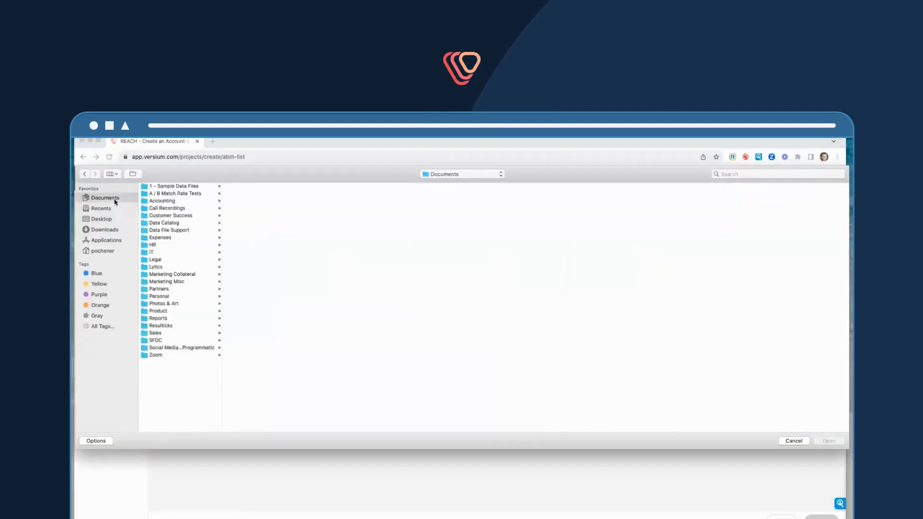
left_click(188, 186)
left_click(260, 187)
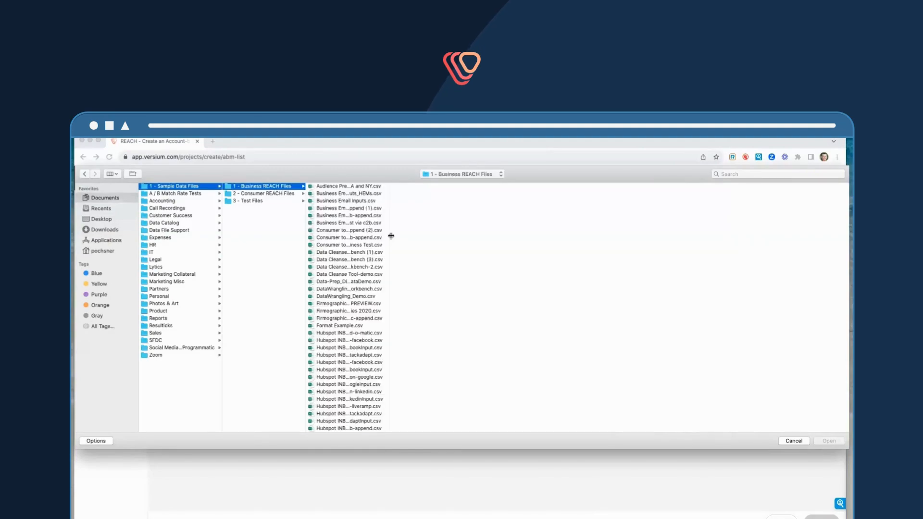
scroll(433, 308, "down", 10)
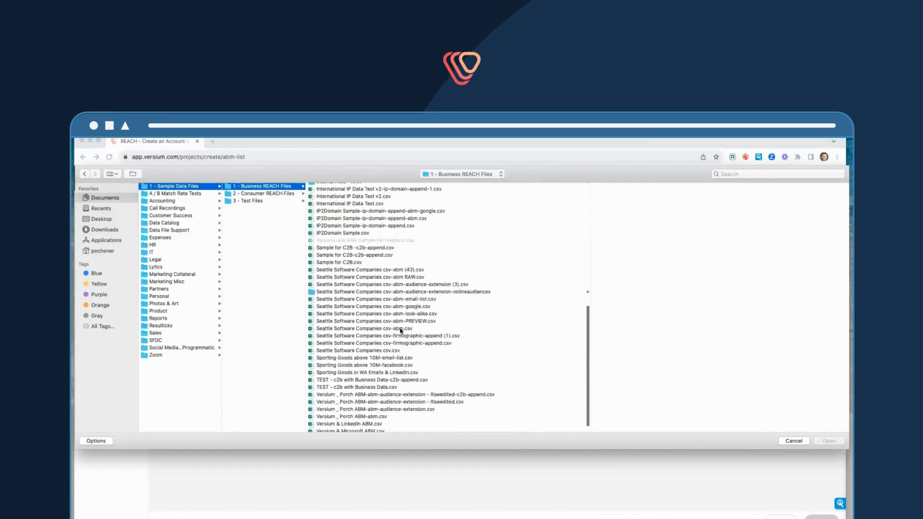
left_click(364, 350)
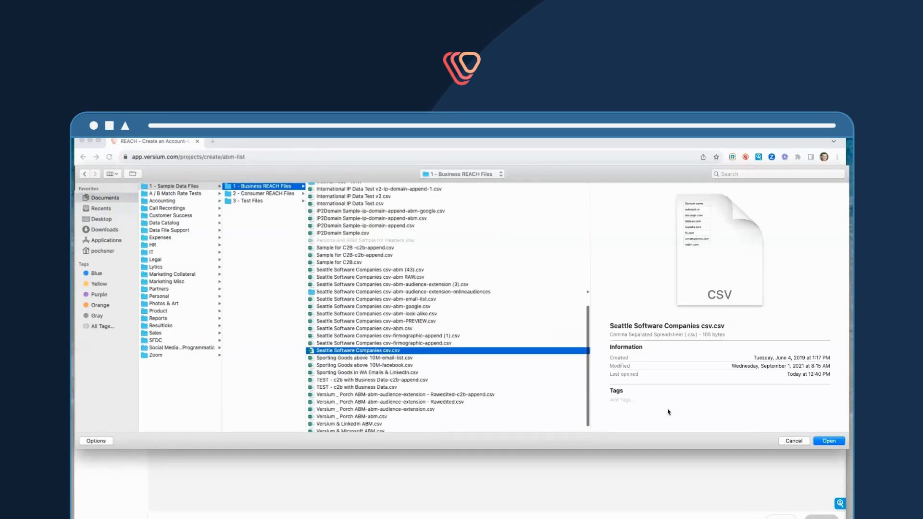
left_click(826, 441)
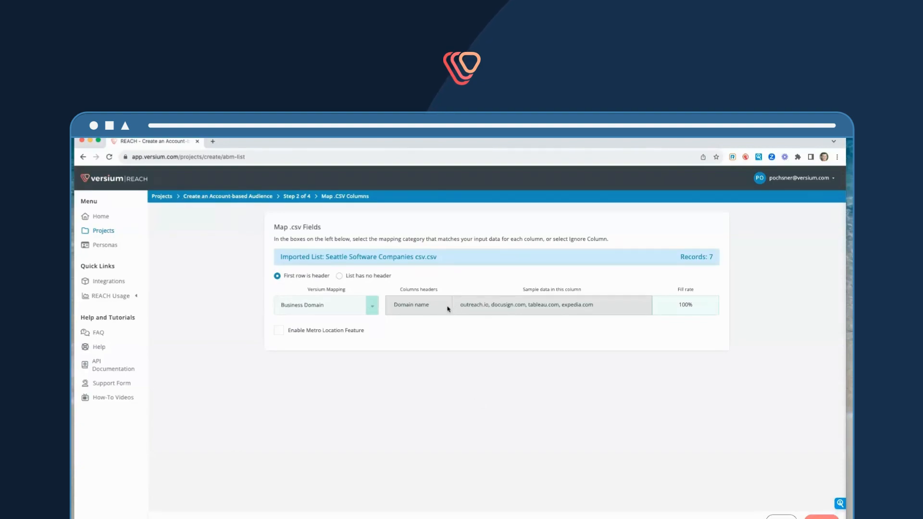
- Check the mapping choices, keep the Domain name column mapped to Business Domain, and continue to the optional filters
left_click(373, 308)
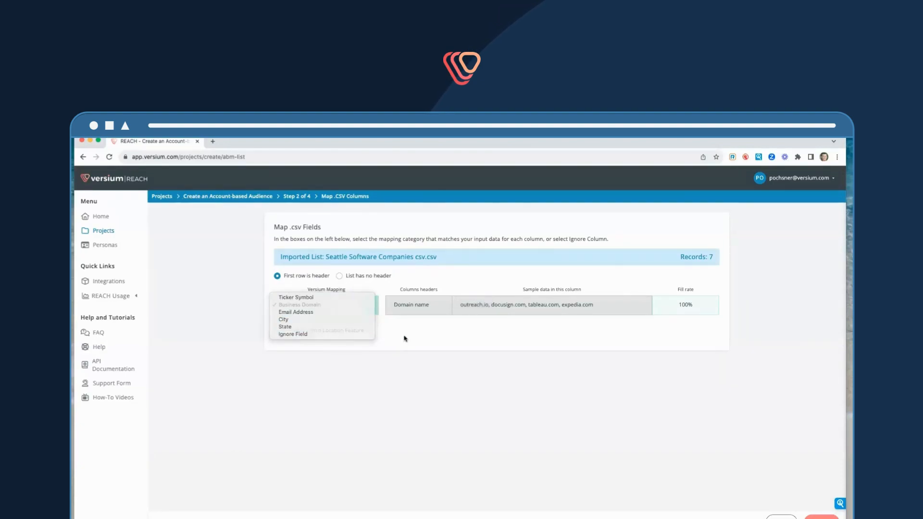
left_click(373, 307)
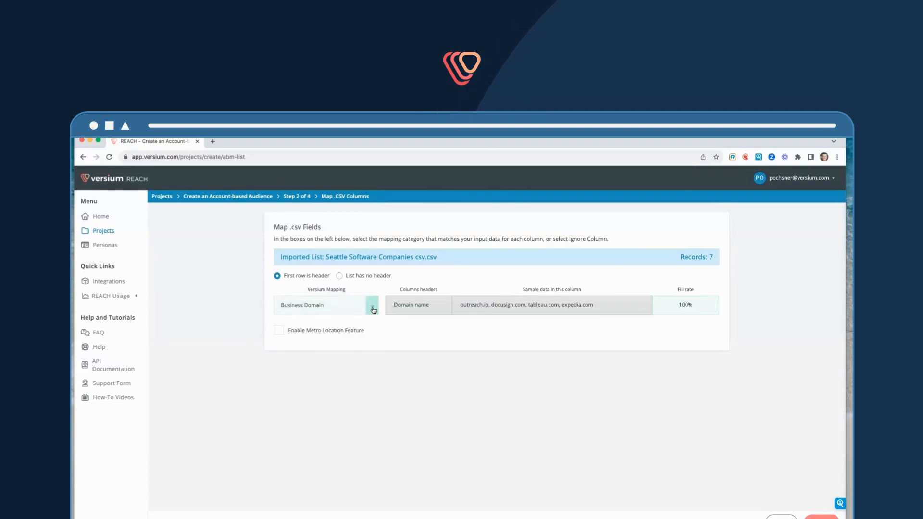
left_click(820, 516)
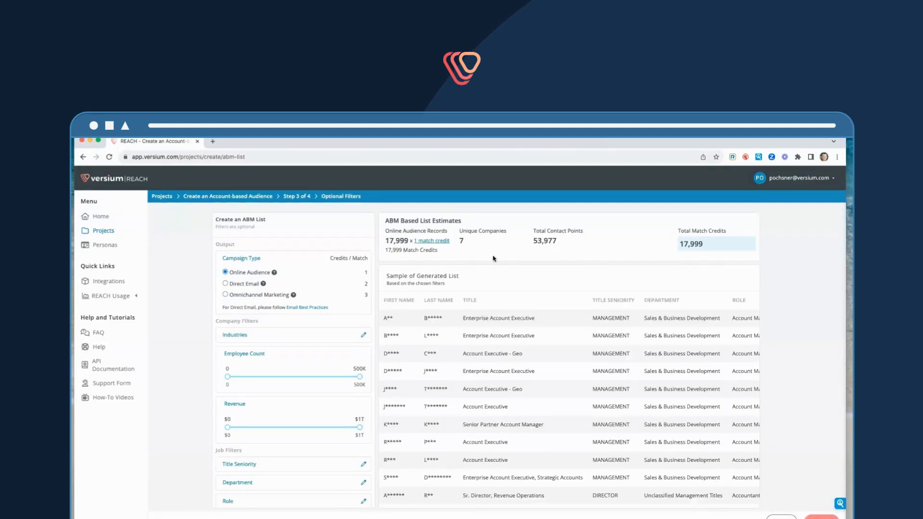
- Examine the Online Audience estimates: unique companies, audience records, total contact points and match credits per record
double_click(461, 241)
left_click_drag(386, 241, 410, 242)
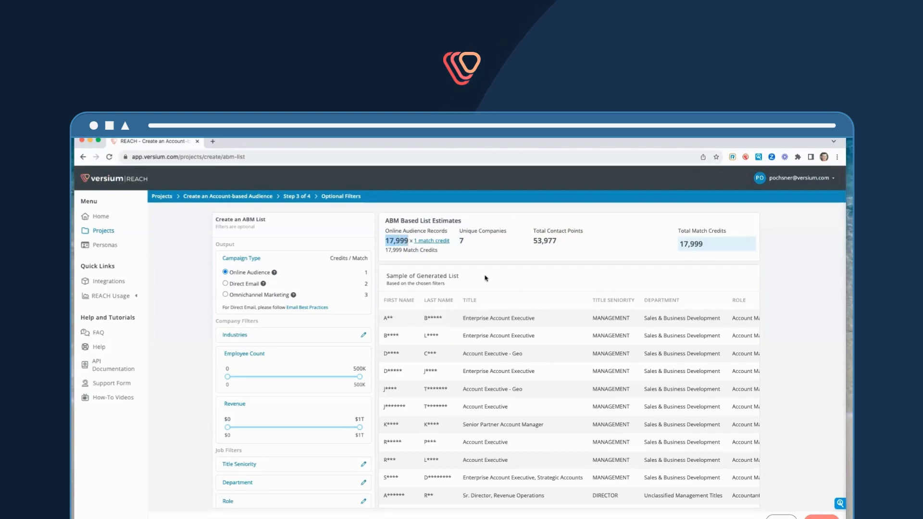
left_click(535, 240)
left_click_drag(535, 240, 556, 242)
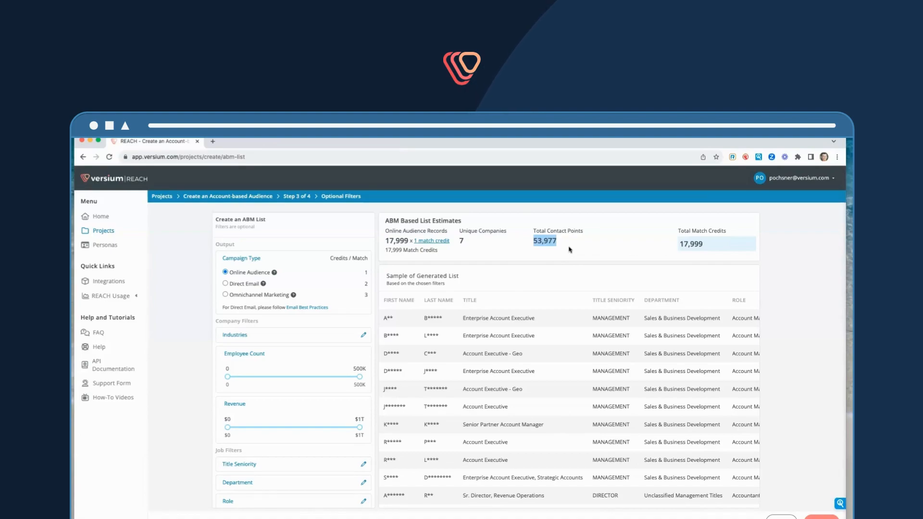
left_click(452, 244)
mouse_move(420, 244)
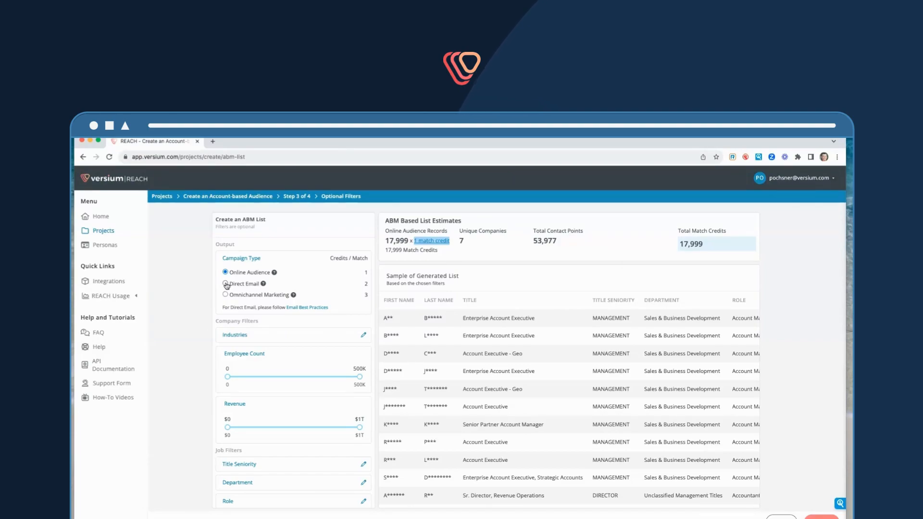
- Compare the list estimates for the Direct Email and Online Audience campaign types, ending on Direct Email
left_click(226, 284)
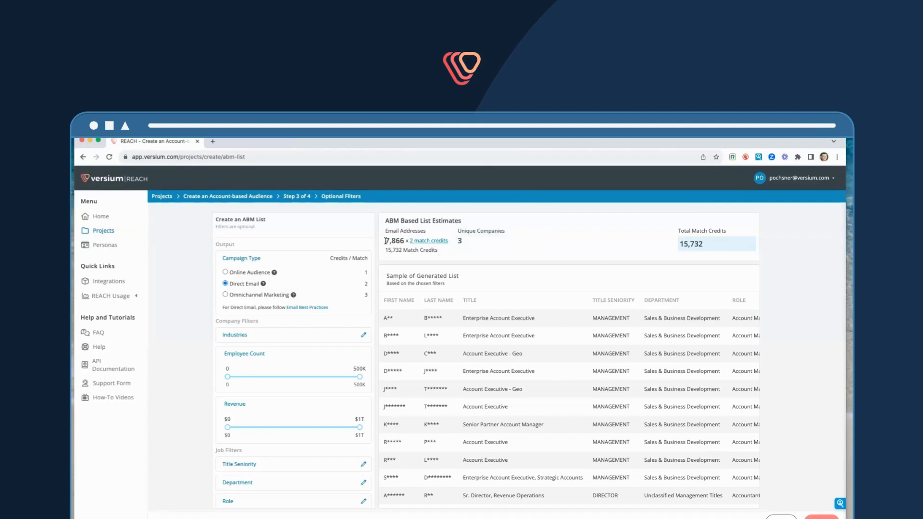
double_click(400, 240)
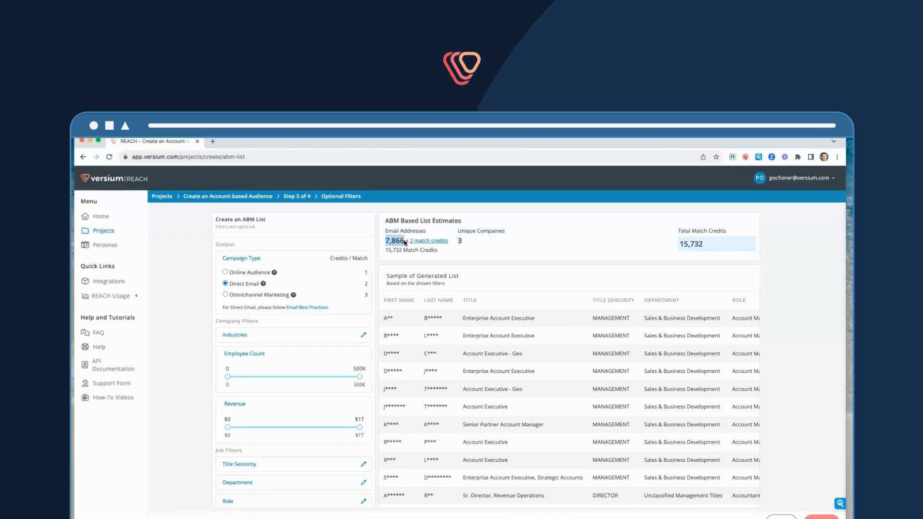
left_click(226, 273)
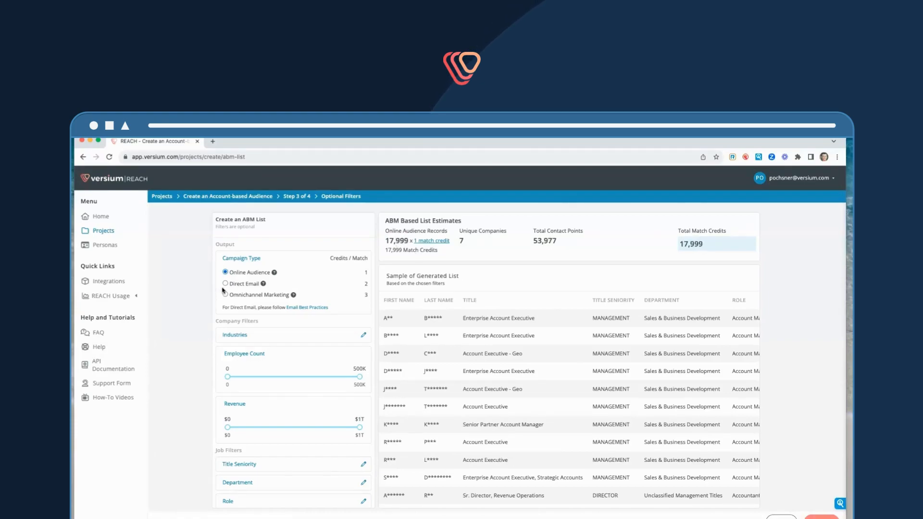
left_click(225, 284)
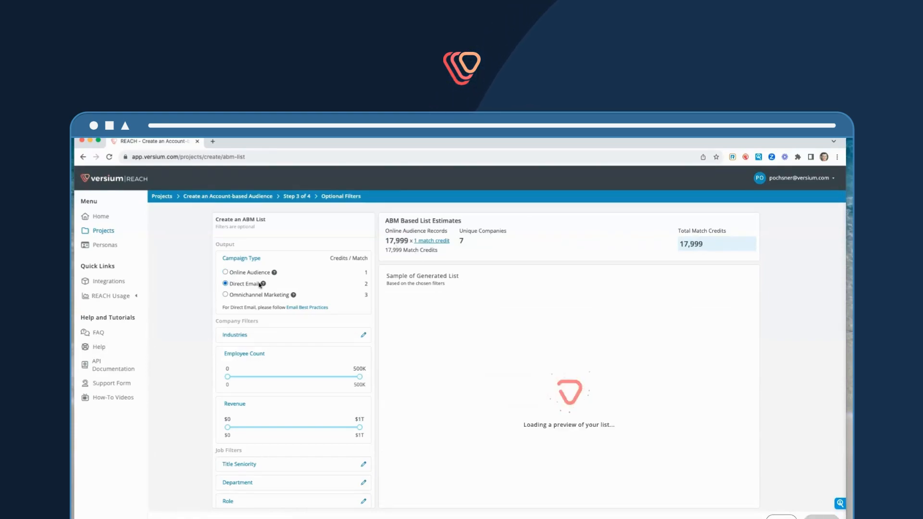
mouse_move(263, 284)
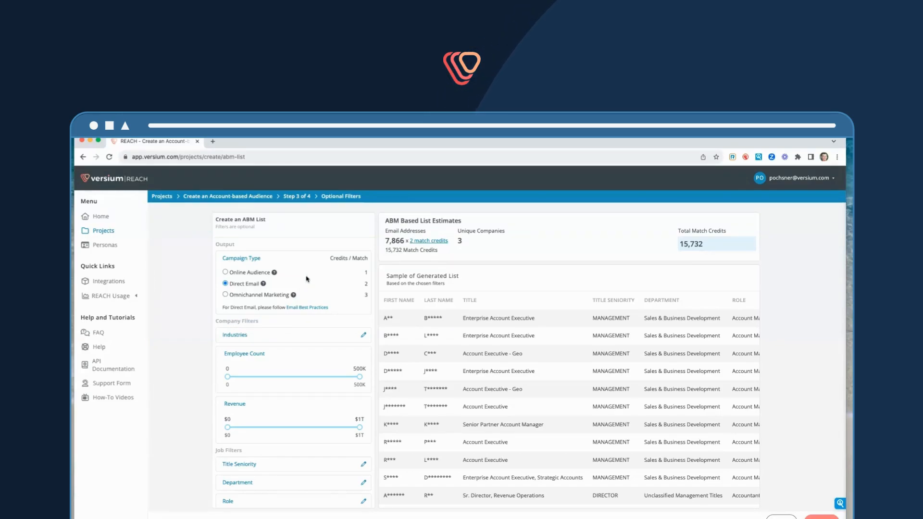
- Set the campaign type to Omnichannel Marketing and review its email, online audience and credits-per-match figures
left_click(224, 295)
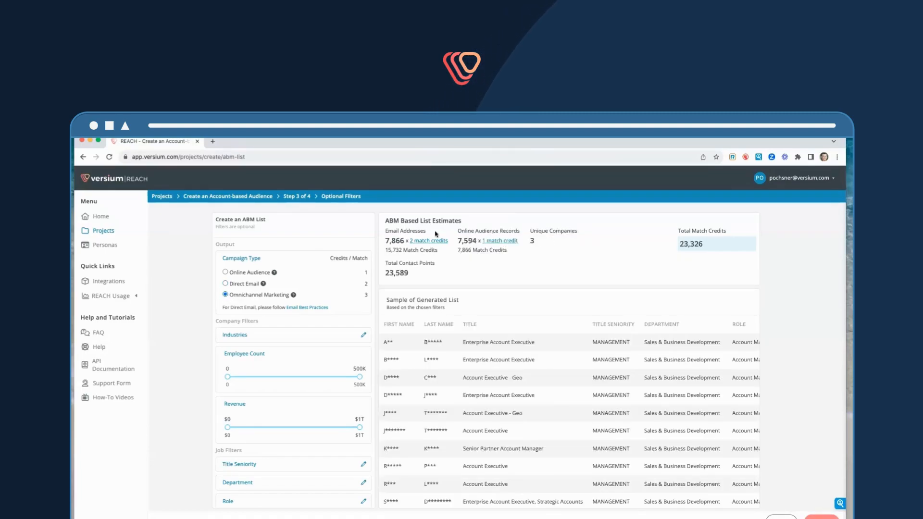
left_click_drag(389, 233, 458, 231)
left_click_drag(457, 231, 518, 231)
mouse_move(421, 246)
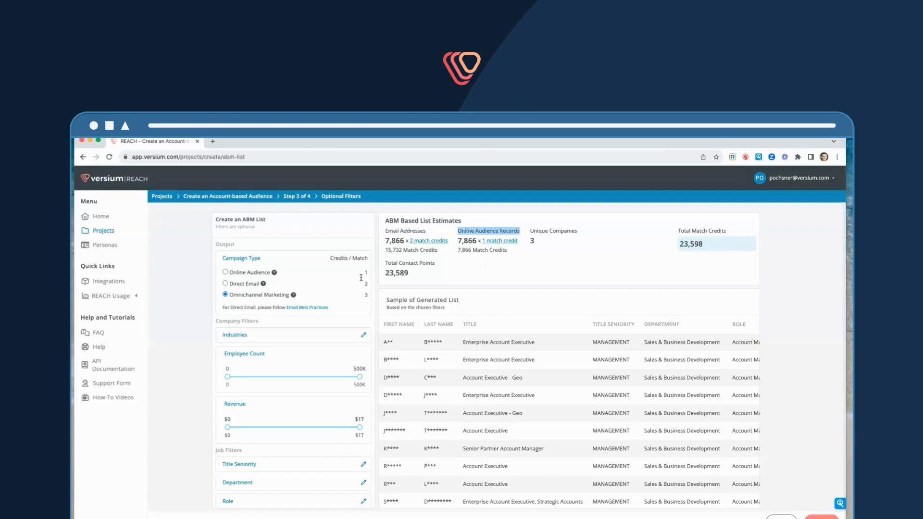
left_click_drag(330, 258, 342, 258)
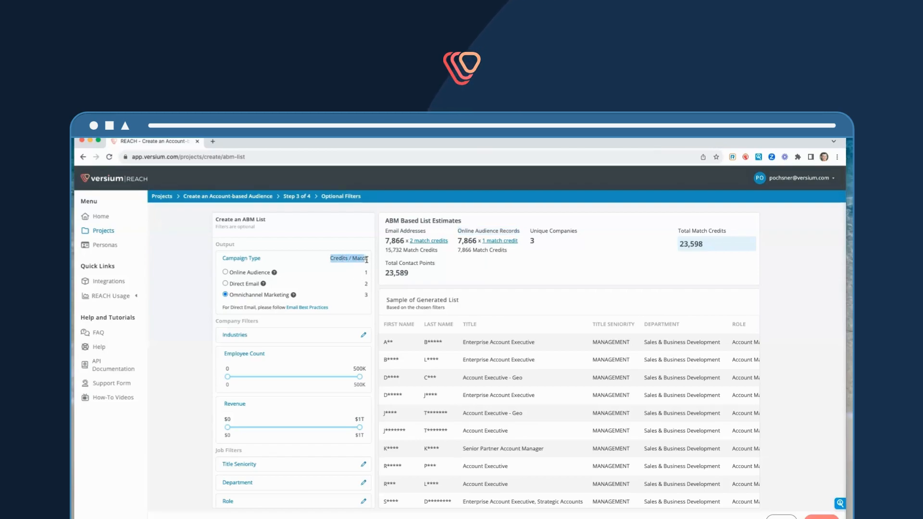
left_click(366, 295)
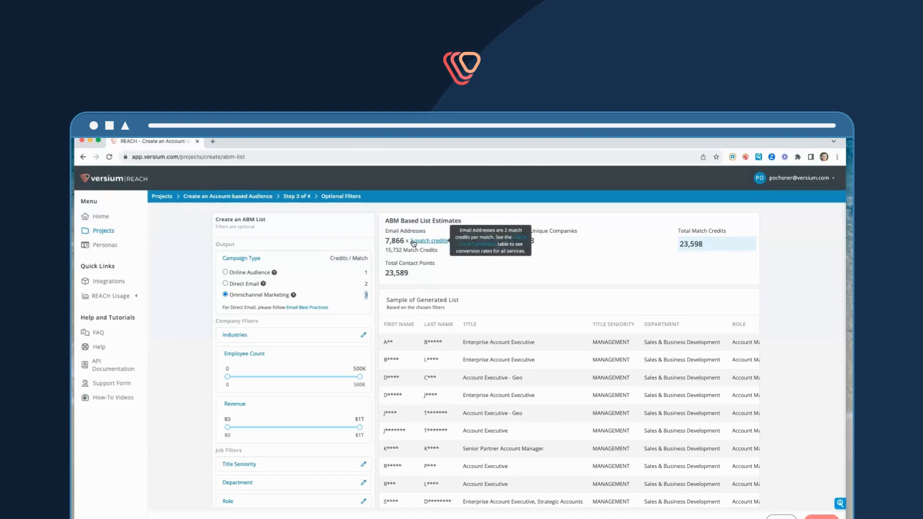
mouse_move(507, 246)
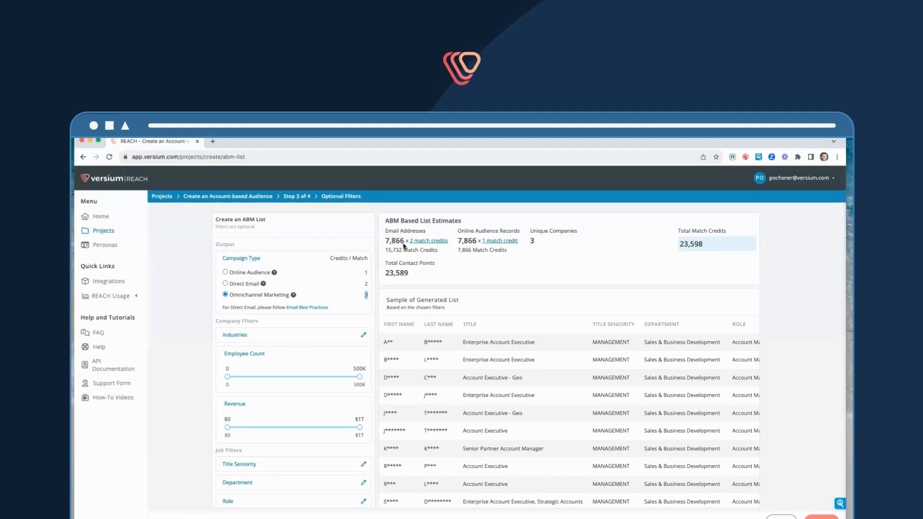
- Compare the total contact points with the total match credits in the Omnichannel Marketing estimates
left_click(384, 274)
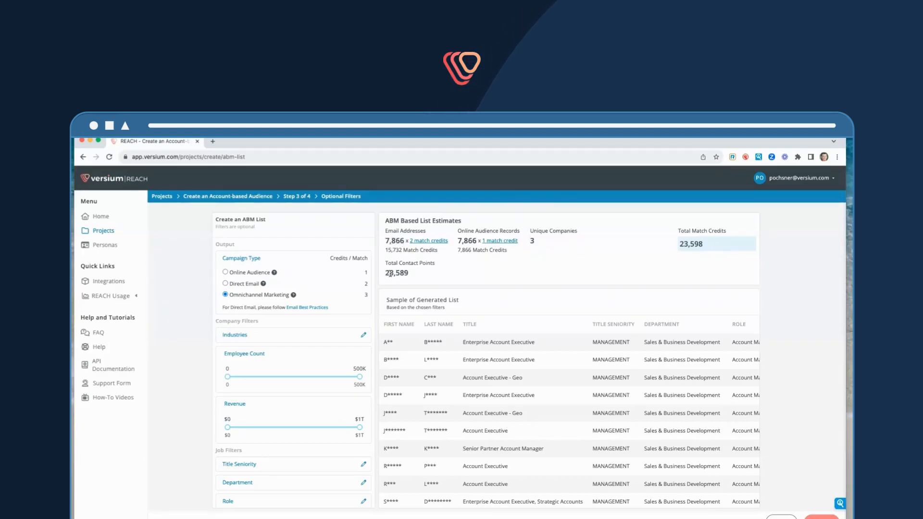
left_click_drag(405, 274, 406, 273)
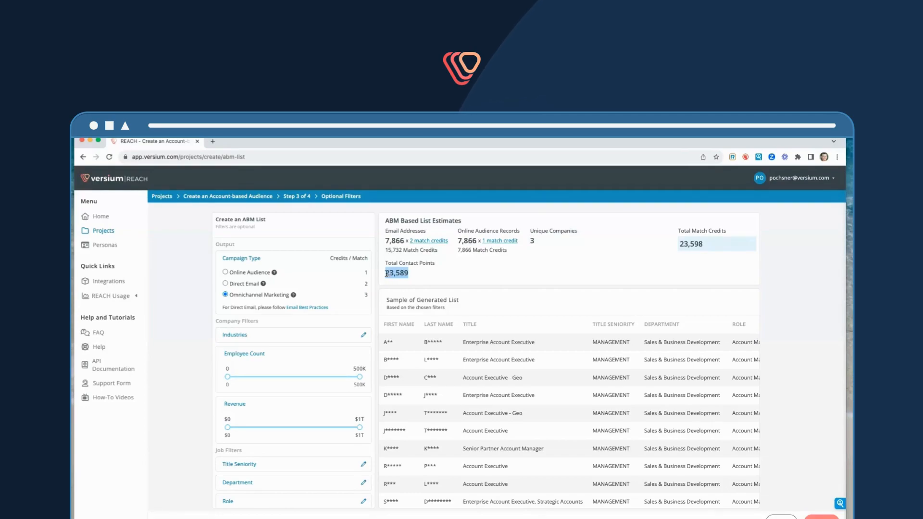
left_click(386, 274)
left_click_drag(386, 275, 411, 274)
left_click_drag(679, 244, 703, 246)
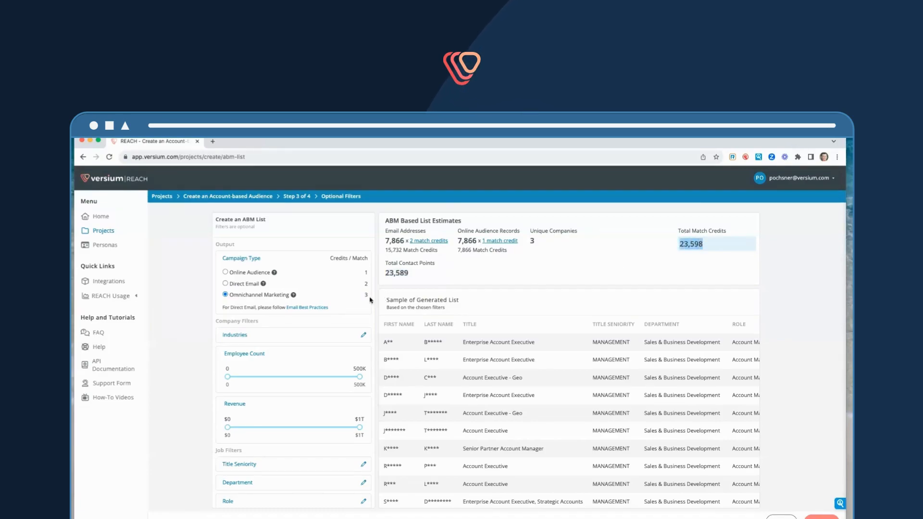
left_click(402, 274)
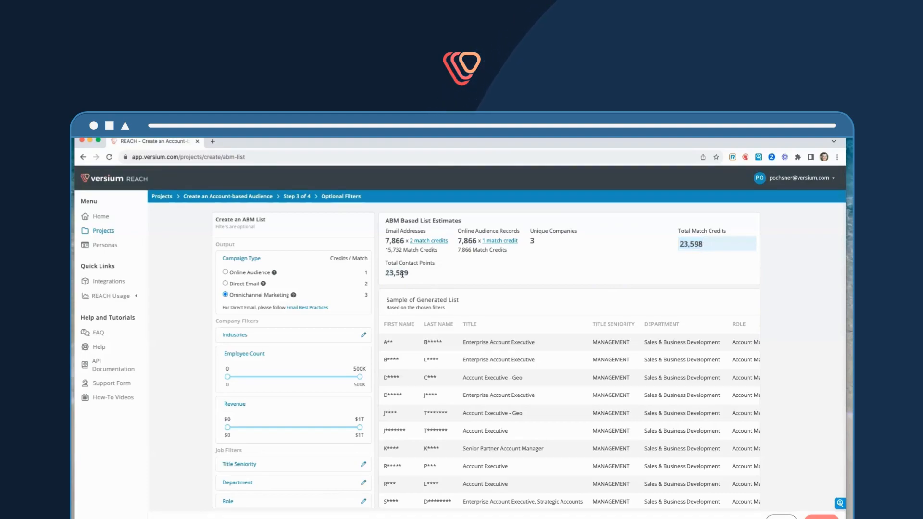
left_click_drag(693, 244, 707, 247)
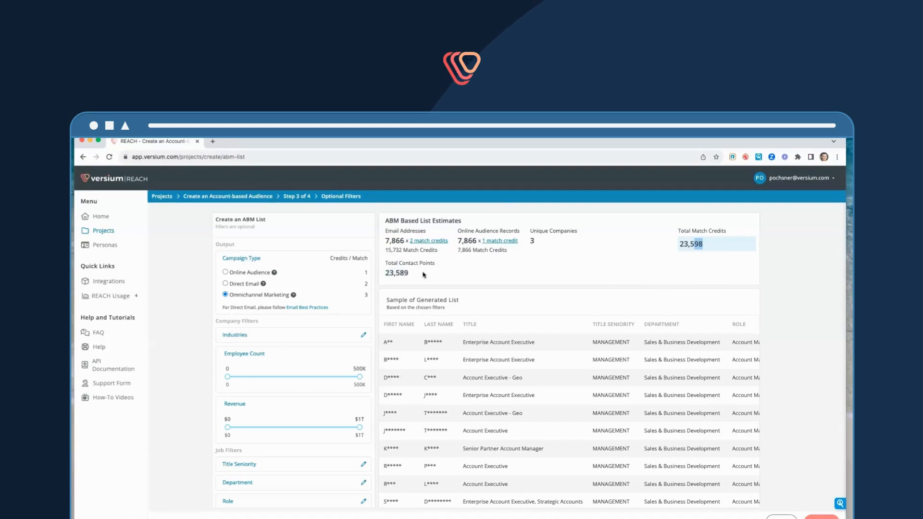
left_click_drag(678, 232, 718, 230)
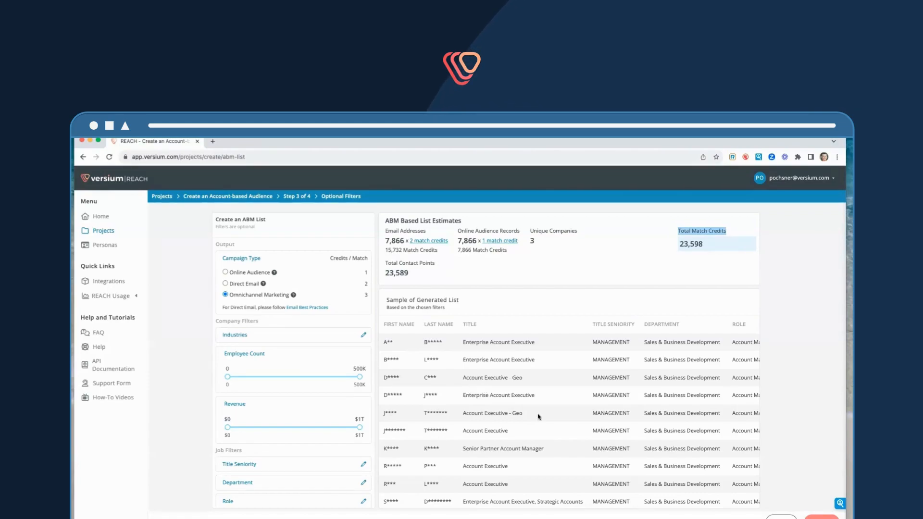
- Examine the sample list's columns, from titles and departments through LinkedIn URLs and locations to the hashed emails
scroll(540, 415, "right", 10)
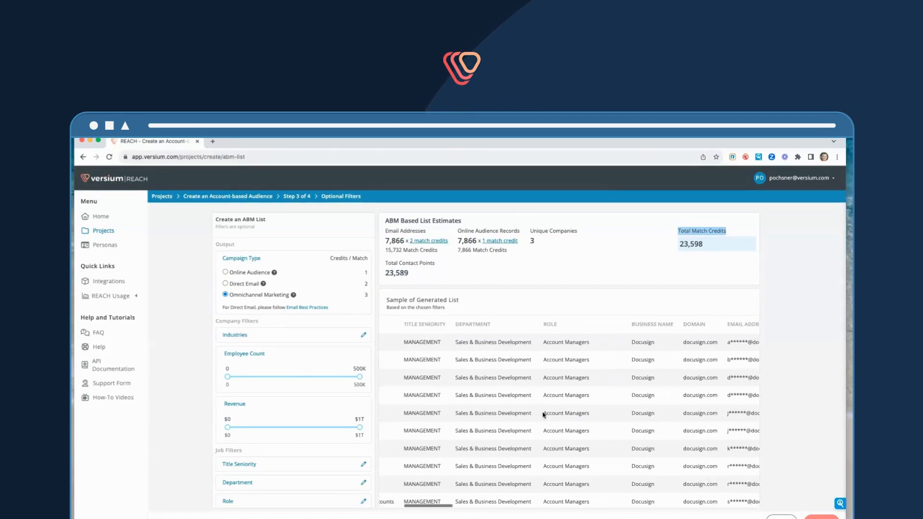
scroll(543, 413, "right", 6)
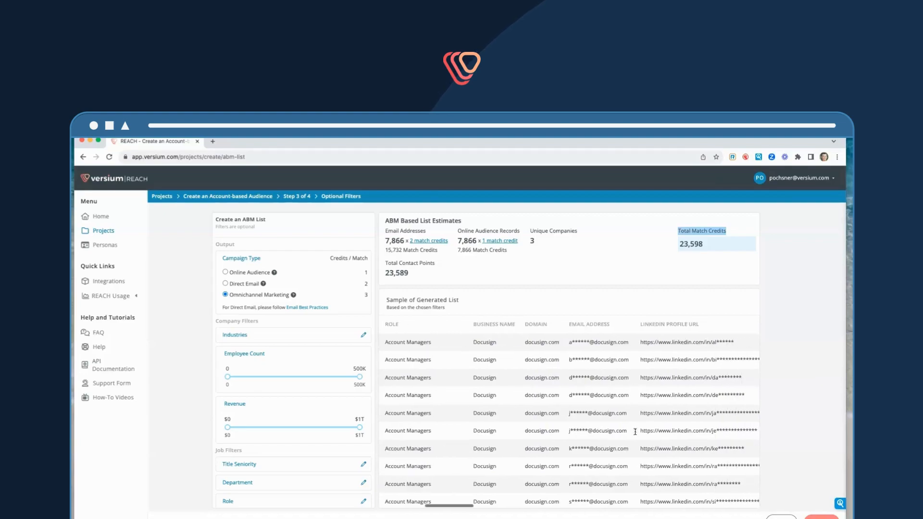
scroll(623, 443, "right", 5)
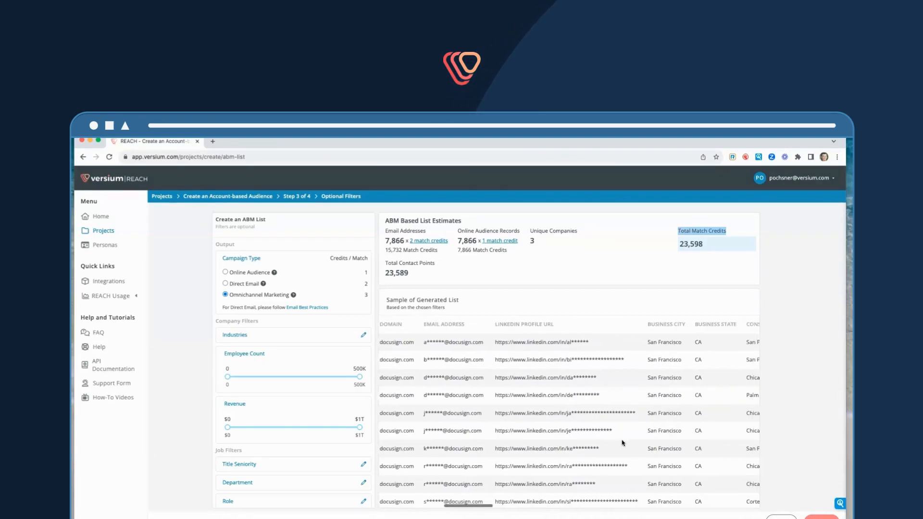
scroll(623, 443, "right", 6)
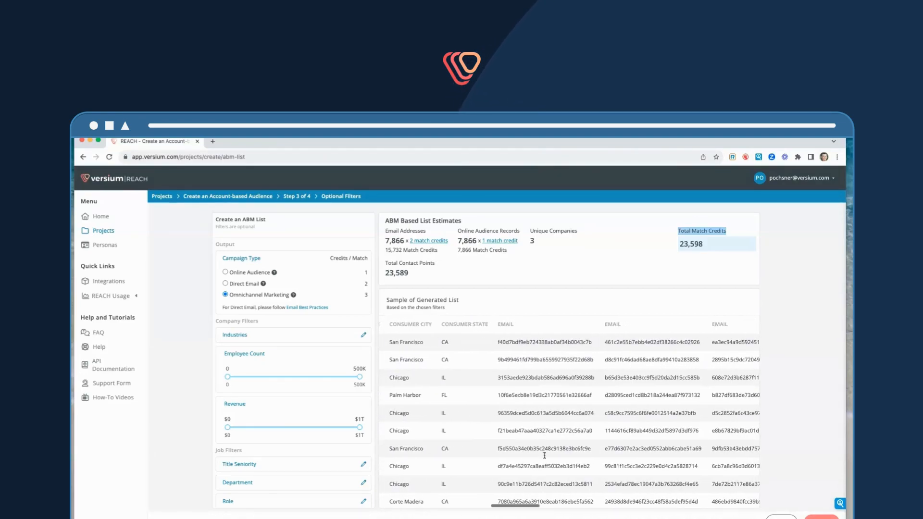
scroll(552, 410, "right", 2)
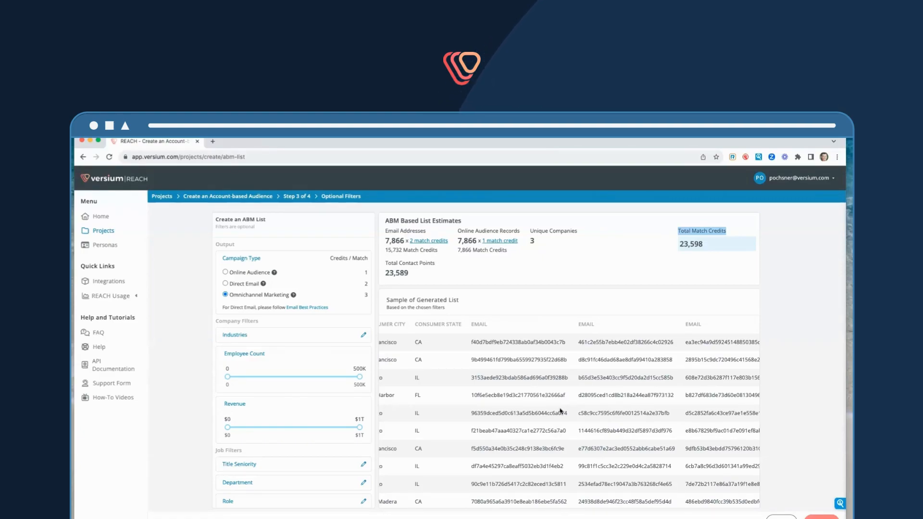
scroll(515, 428, "right", 3)
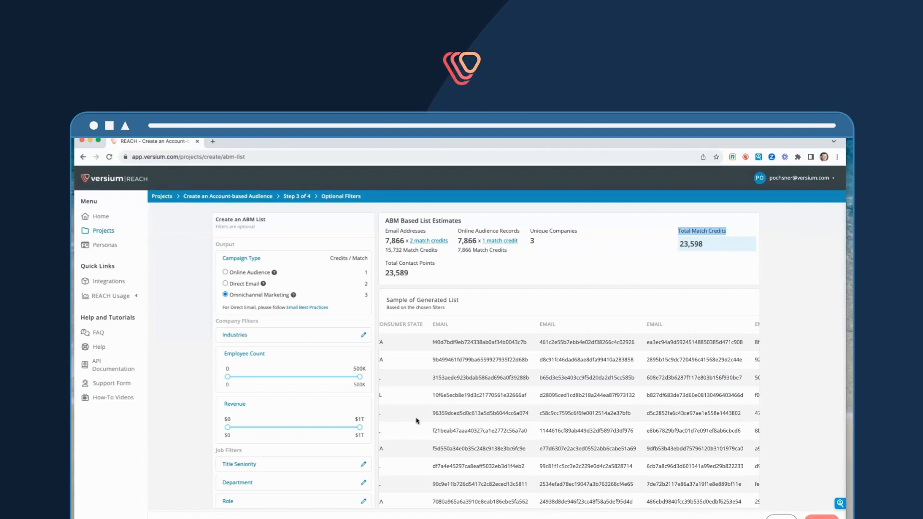
scroll(416, 421, "left", 10)
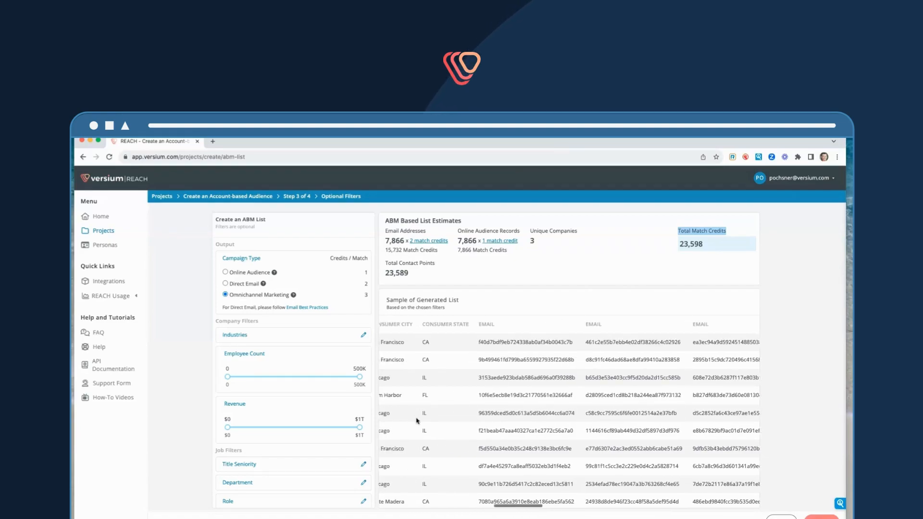
scroll(416, 420, "left", 10)
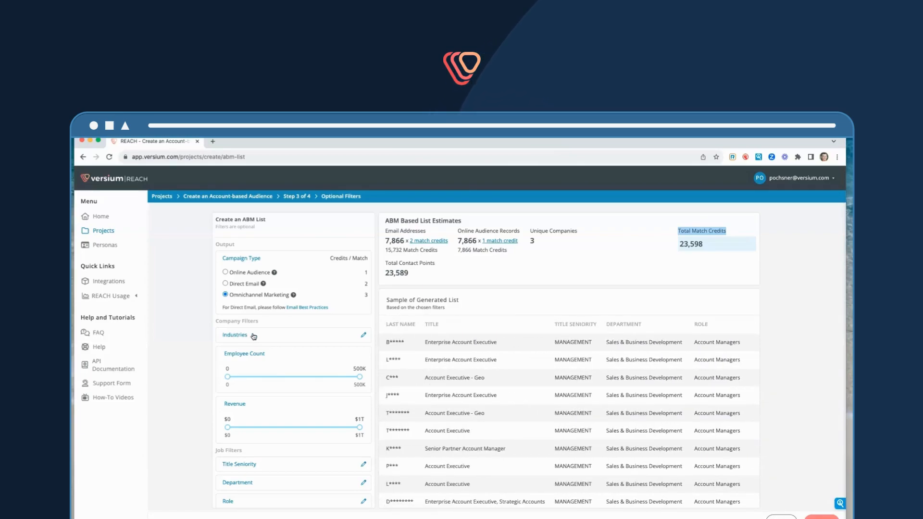
- Review the available company filters, including the industry groups, employee count and revenue ranges, without applying any
left_click(253, 337)
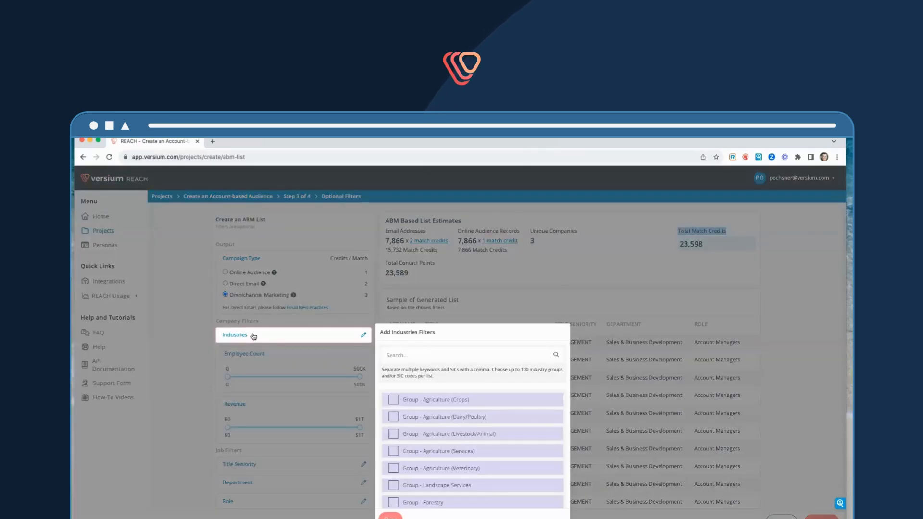
left_click(188, 334)
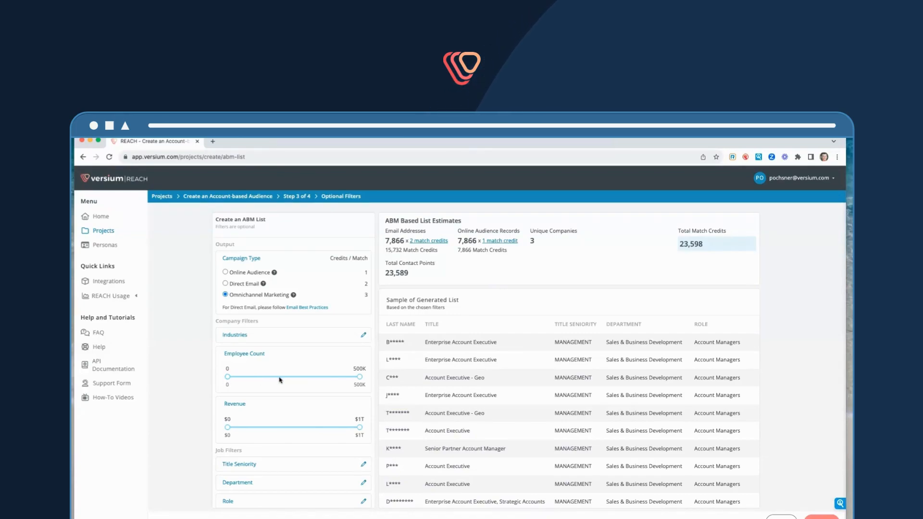
scroll(276, 381, "down", 2)
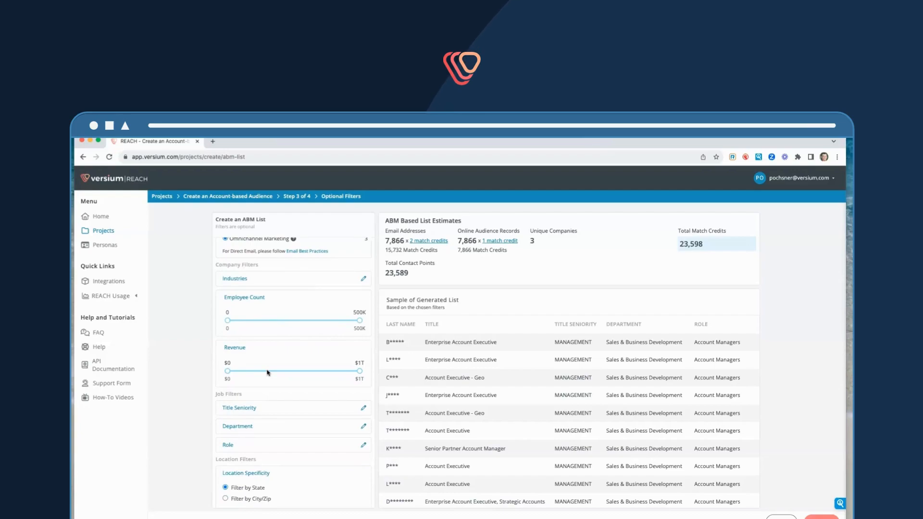
scroll(277, 382, "down", 2)
scroll(274, 379, "up", 3)
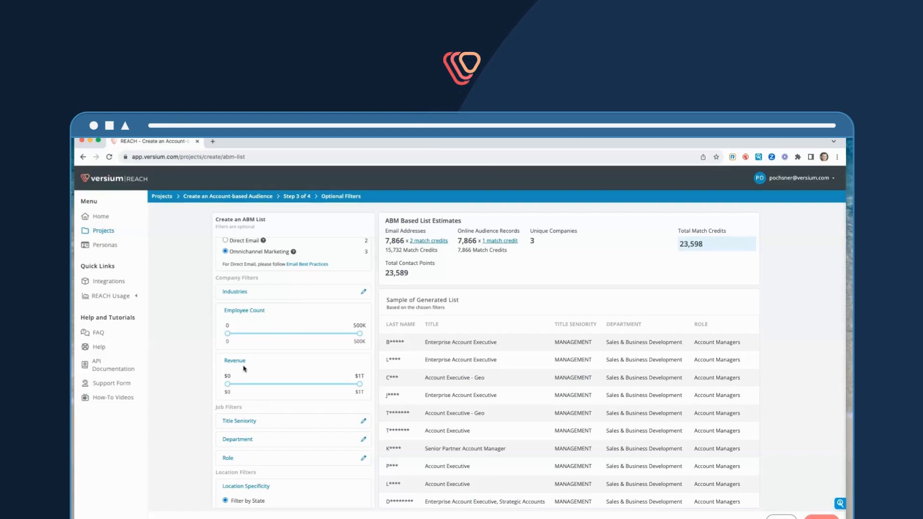
scroll(283, 365, "down", 2)
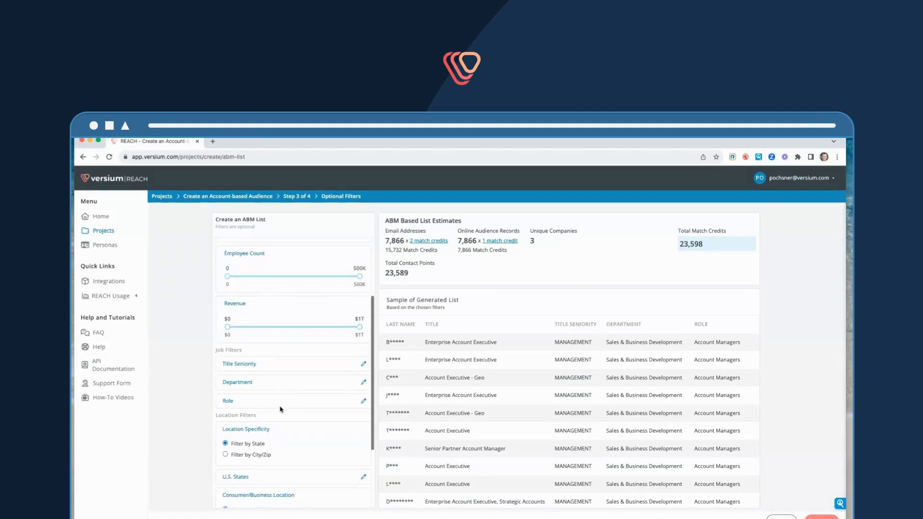
- Filter the list's title seniority to C-Level, VP/Sr. Executive, Director and Manager
left_click(277, 366)
left_click(394, 426)
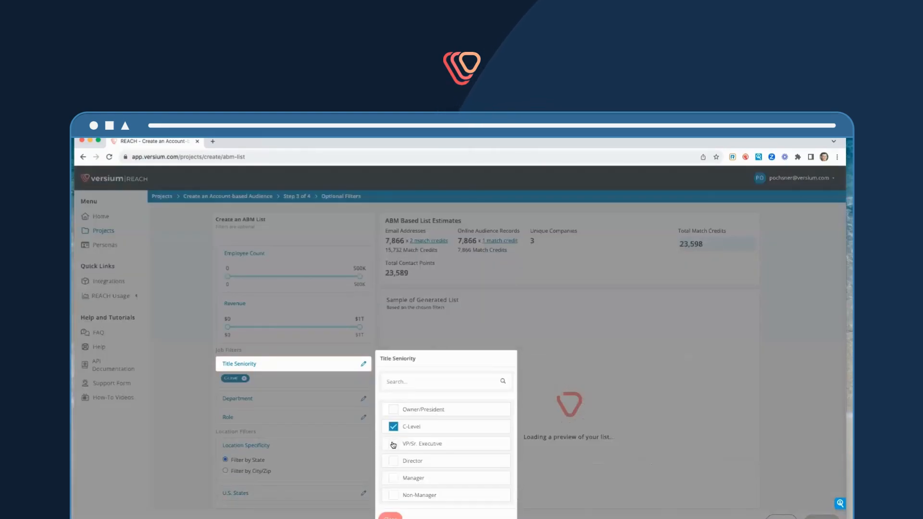
left_click(393, 443)
left_click(394, 461)
left_click(393, 478)
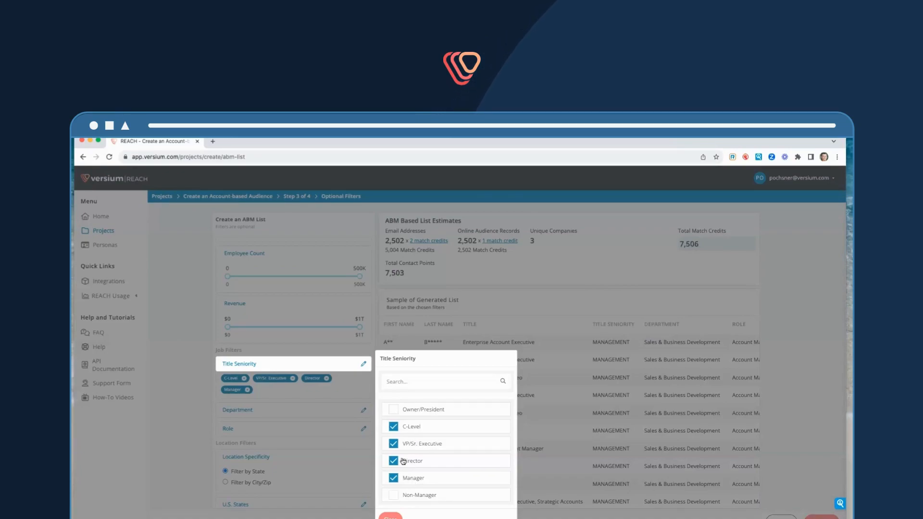
left_click(326, 463)
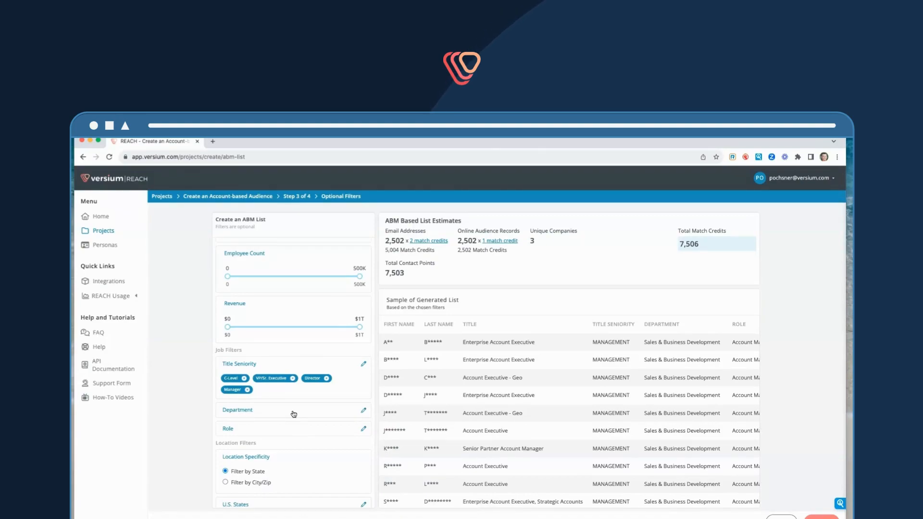
- Filter the list's departments to Marketing and Sales & Business Development
left_click(293, 412)
scroll(450, 461, "down", 5)
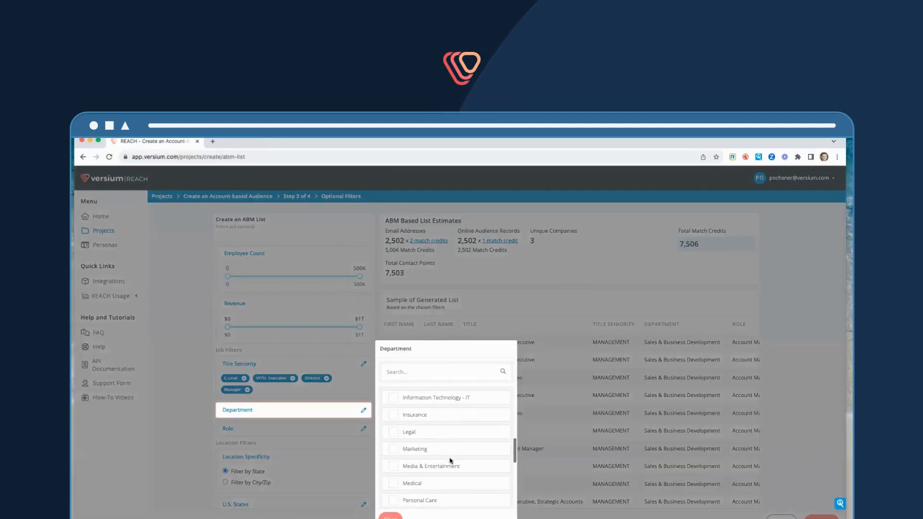
left_click(447, 450)
scroll(446, 461, "down", 3)
scroll(446, 461, "down", 5)
left_click(393, 427)
left_click(390, 516)
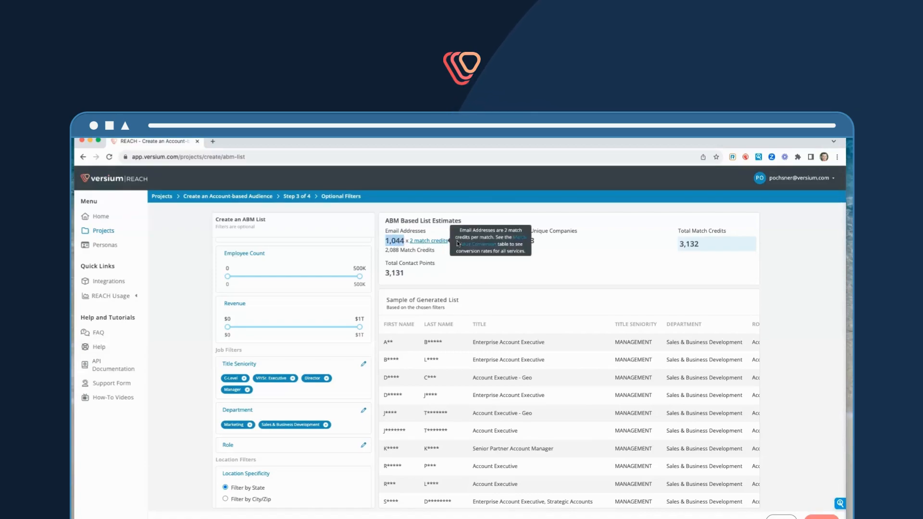
- Look at the available Role filter options and close them without selecting a role
scroll(270, 445, "down", 2)
left_click(338, 406)
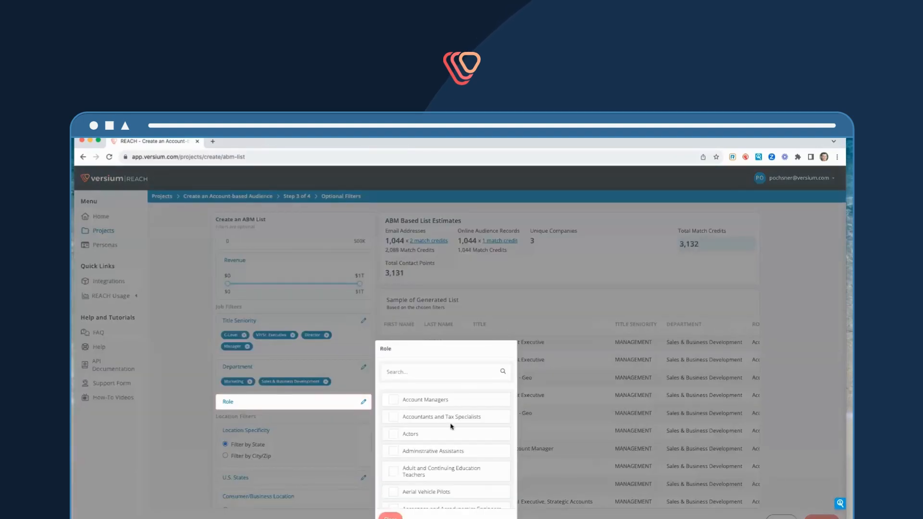
left_click(235, 425)
- Restrict the list to the state of Washington, matched on the Person's Location
scroll(235, 426, "down", 3)
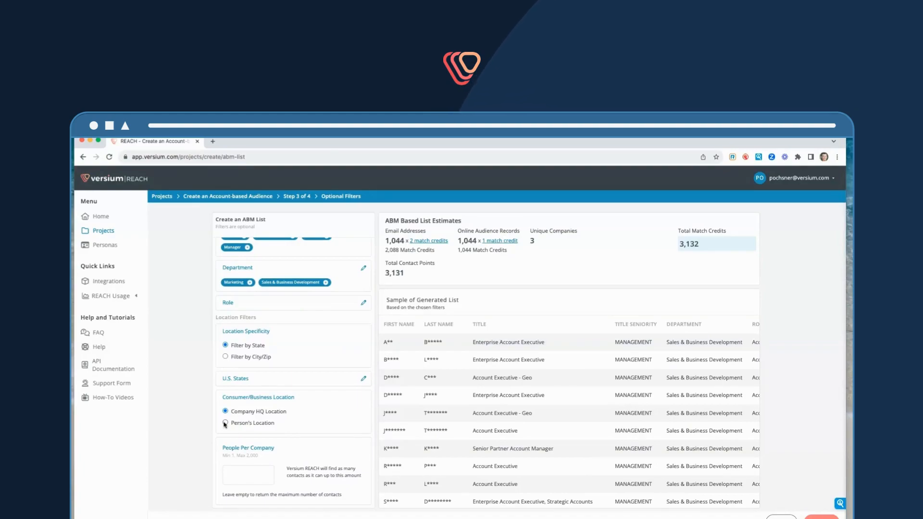
left_click(236, 381)
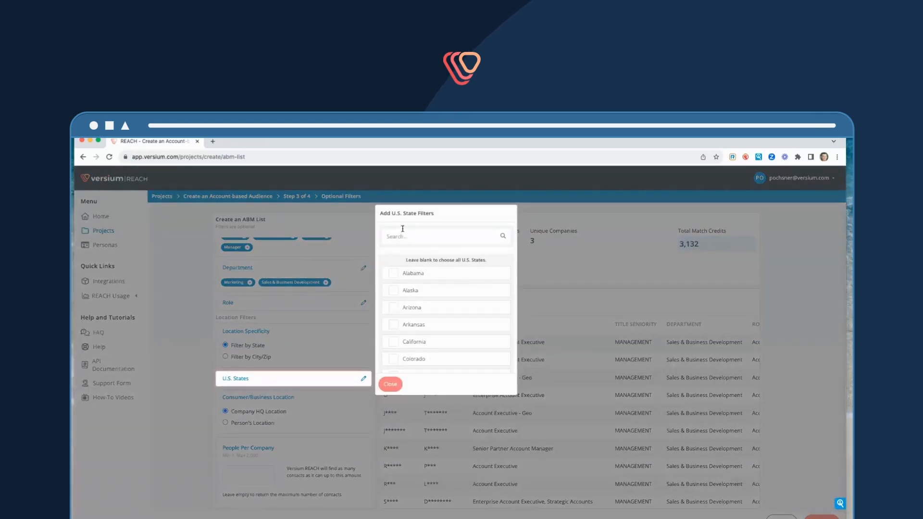
type("washington")
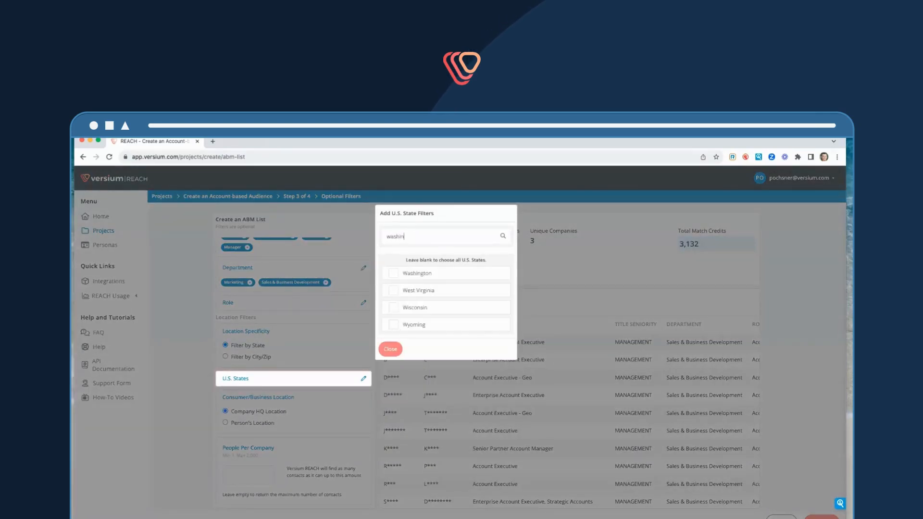
left_click(393, 273)
left_click(390, 298)
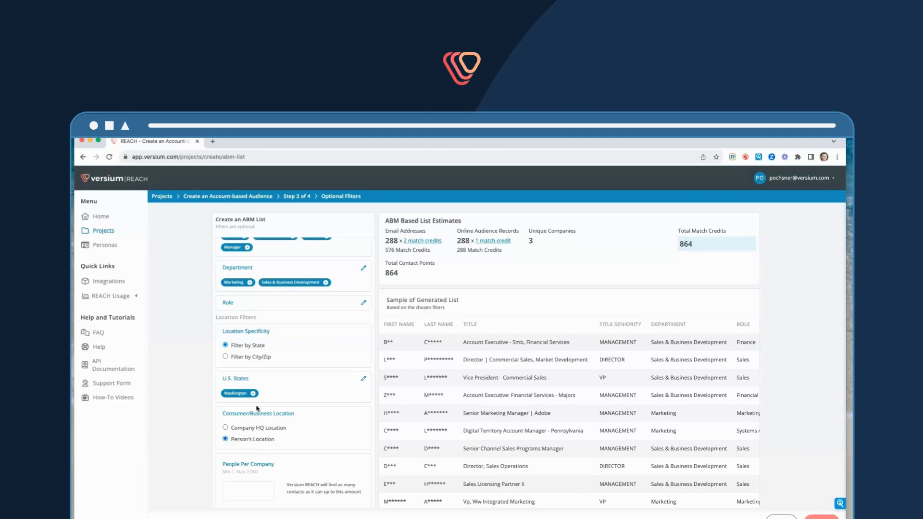
- Try a limit of 50 people per company, and clear the limit again
scroll(317, 423, "down", 1)
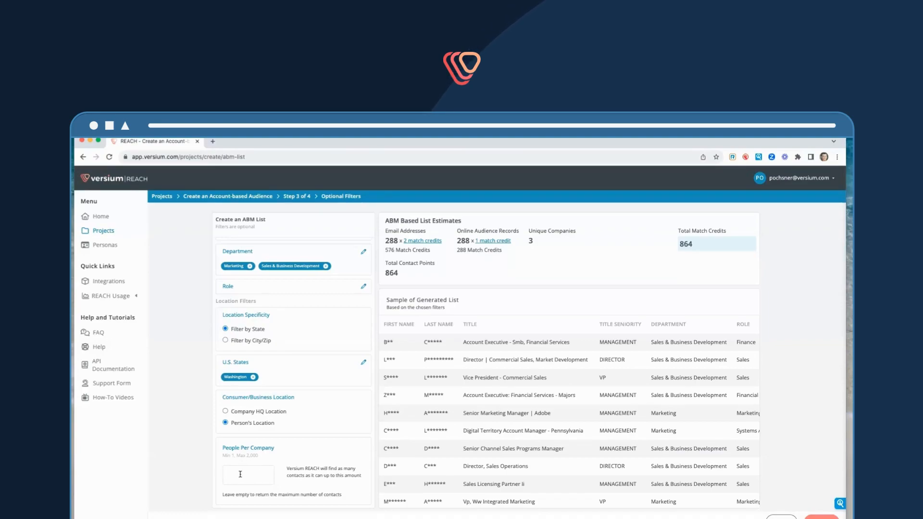
type("50")
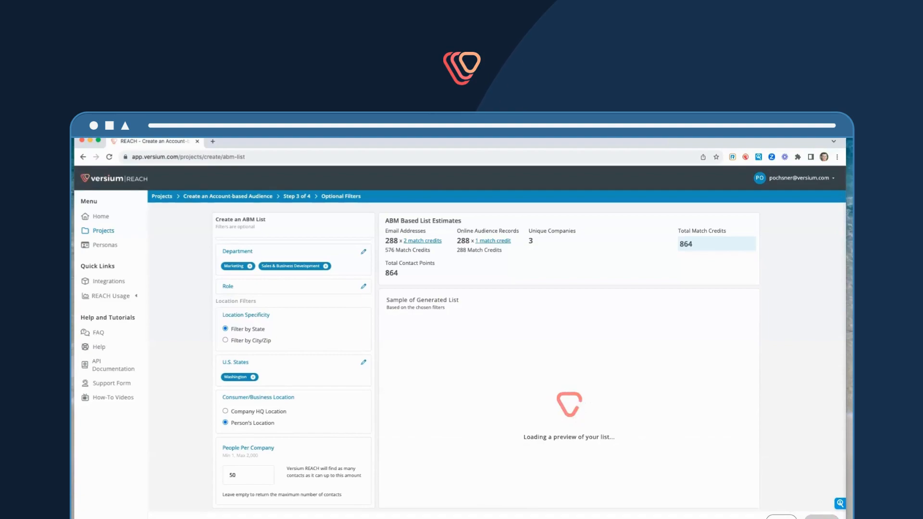
key("BackSpace")
key("BackSpace")
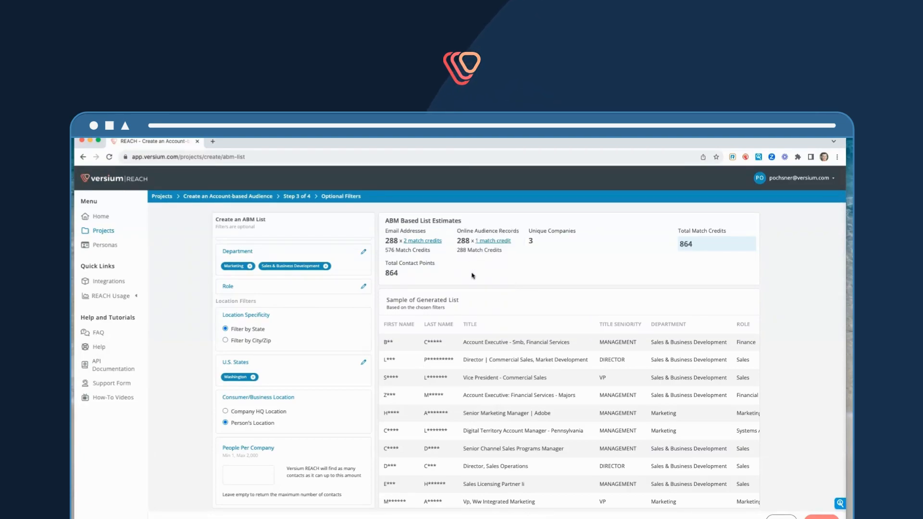
- Review the total contact points in the ABM Based List Estimates for the filtered list
left_click_drag(398, 276, 384, 276)
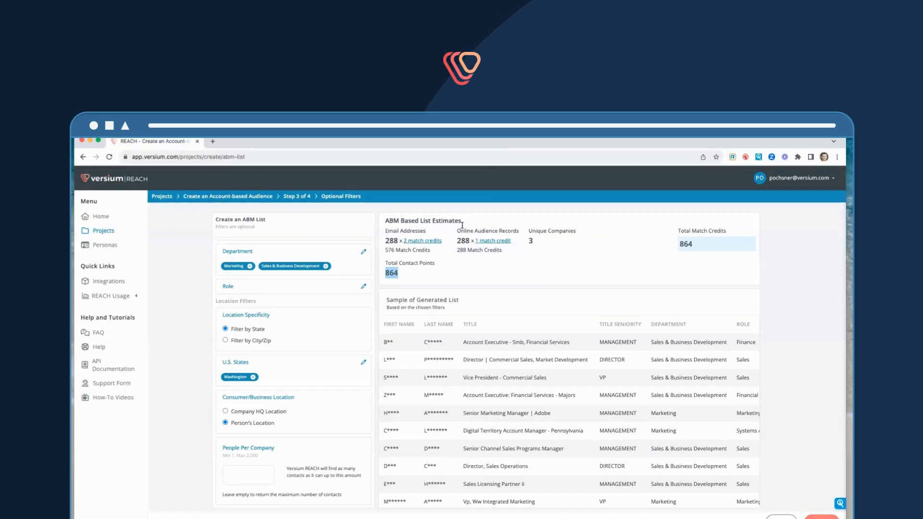
left_click_drag(461, 223, 438, 222)
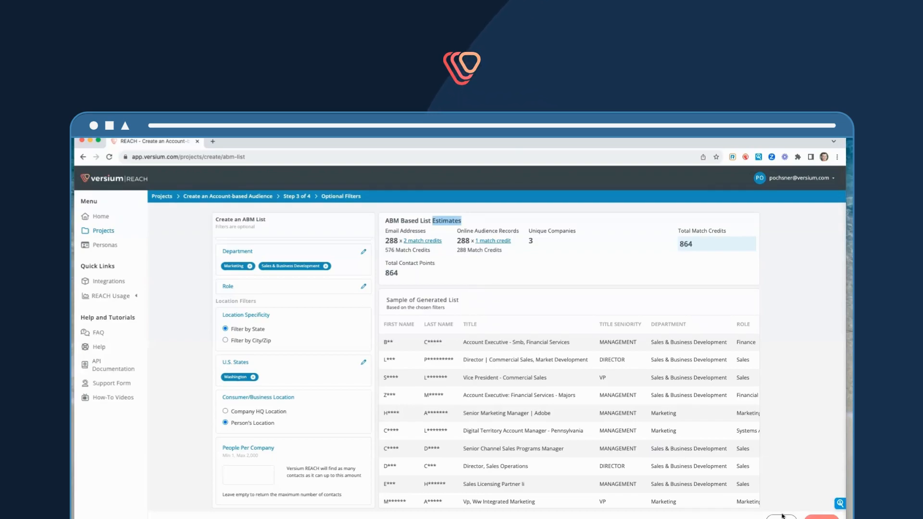
- Accept the filters and assign the list to a new project named ABM 3
left_click(822, 517)
left_click(351, 261)
left_click(304, 296)
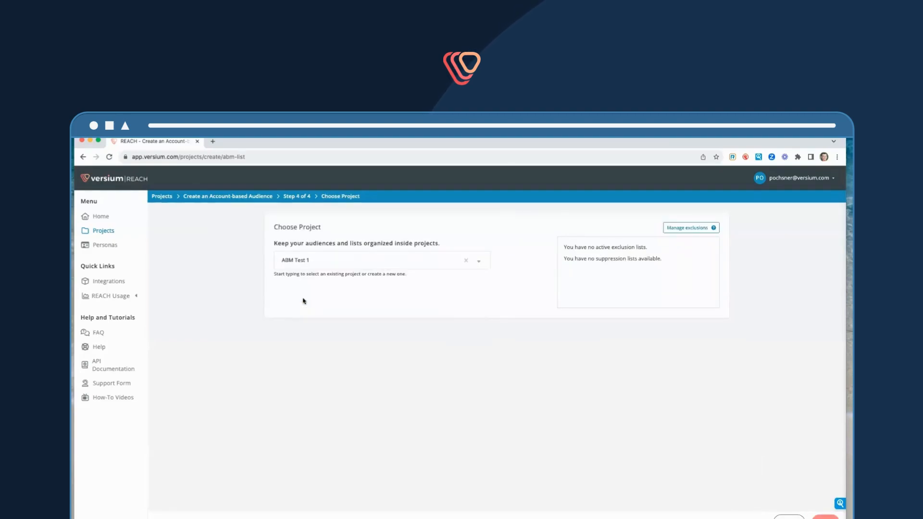
left_click(326, 265)
left_click(326, 265)
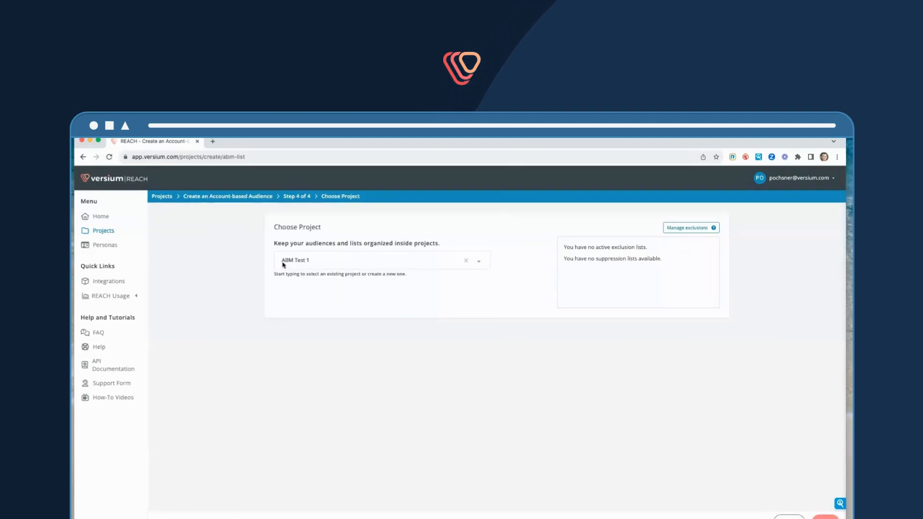
left_click_drag(281, 261, 331, 261)
type("ABM ")
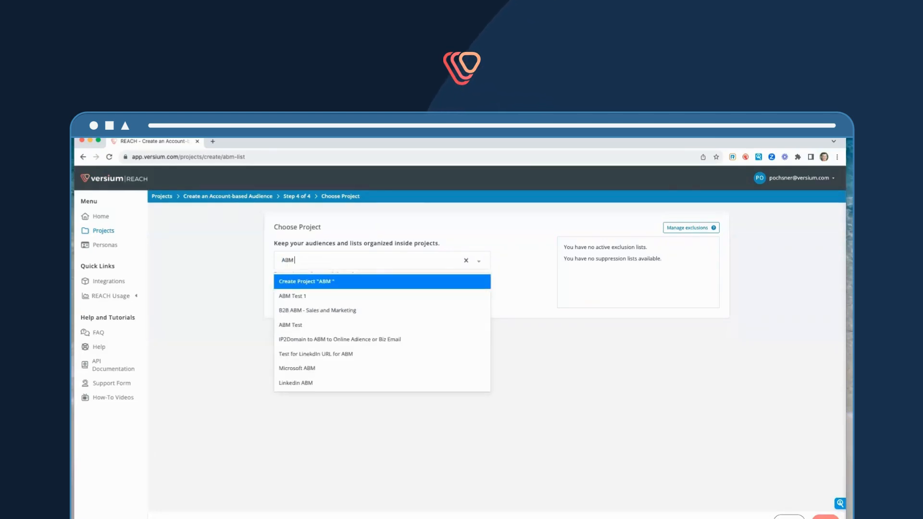
type("3")
left_click(523, 237)
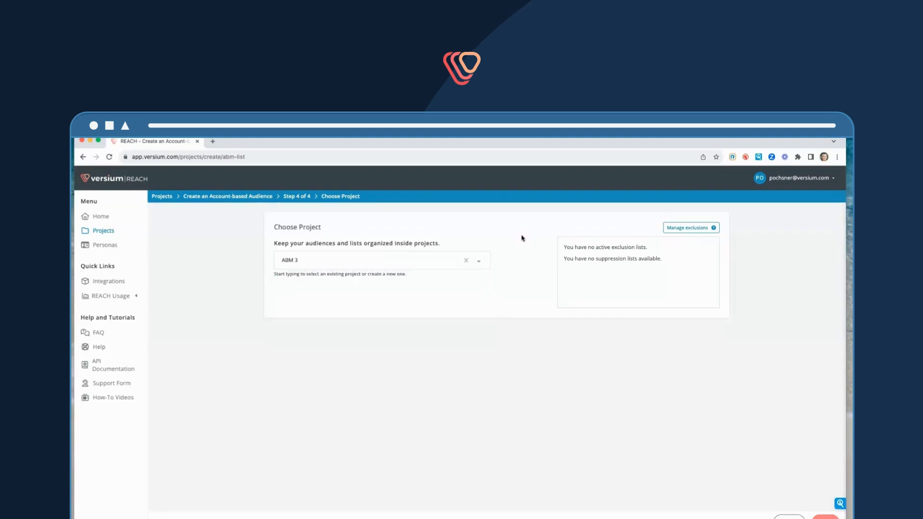
- Open the exclusion settings and review the Suppressions/Opt-Outs and One-Time Exclusions lists
left_click(677, 228)
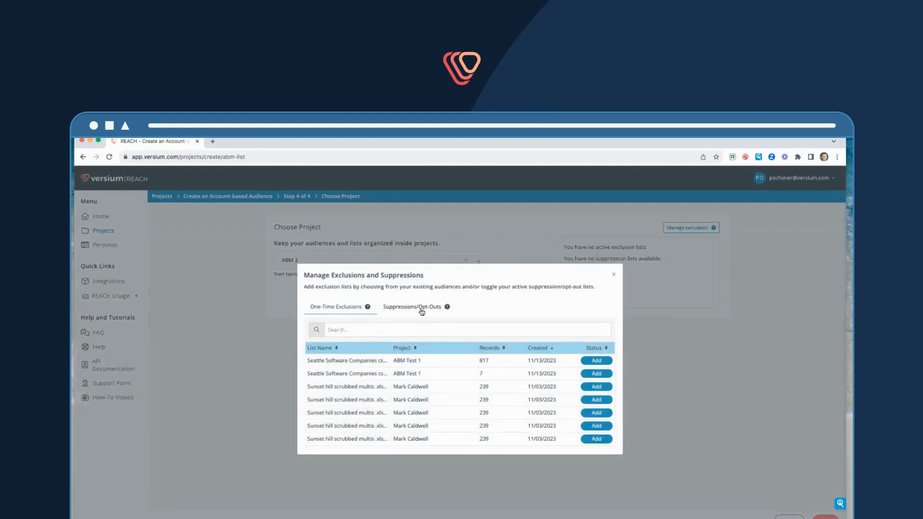
left_click(422, 311)
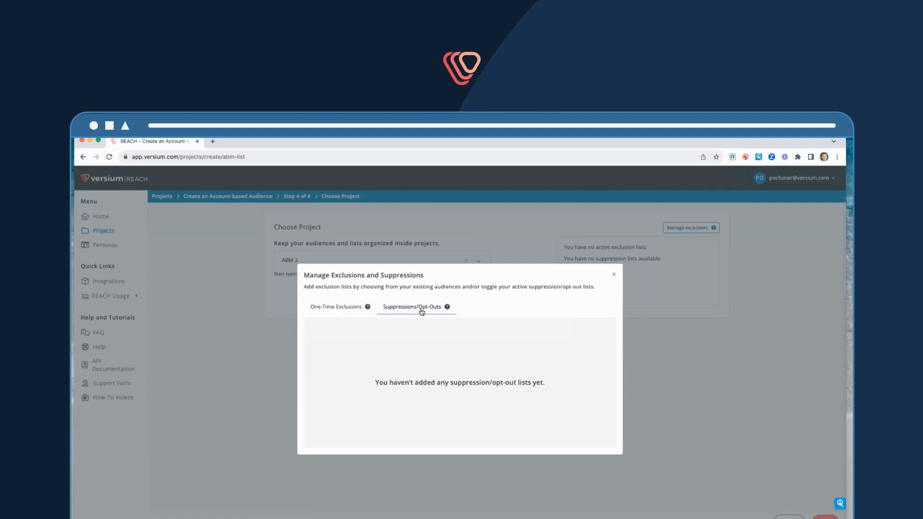
left_click(336, 307)
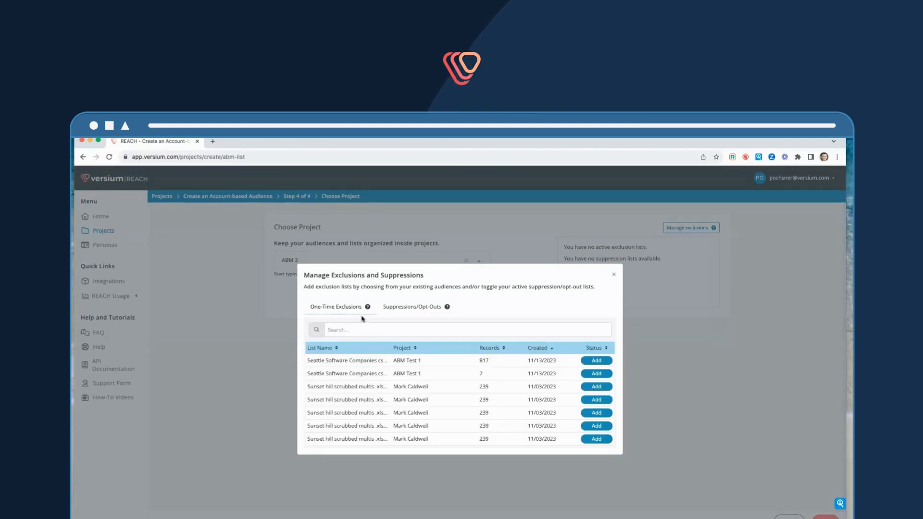
- Close the Manage Exclusions and Suppressions dialog without adding any list
left_click(625, 271)
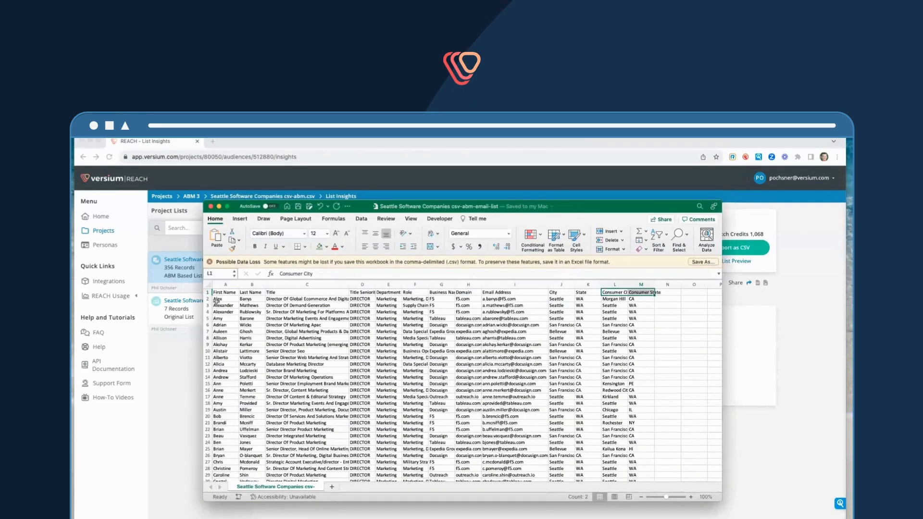
- Examine the name, title, email address, city and state columns in the exported email list spreadsheet
left_click(226, 285)
left_click(252, 285)
left_click(280, 285)
left_click_drag(333, 285, 350, 284)
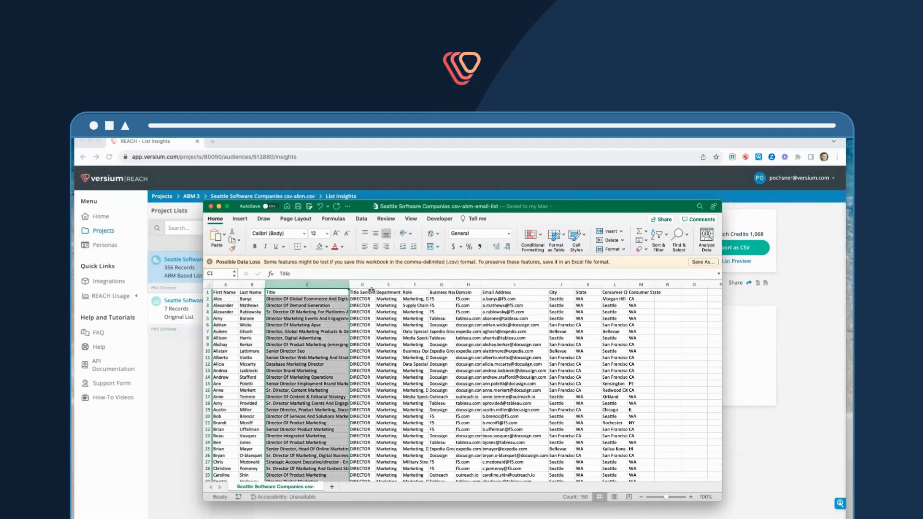
left_click(491, 285)
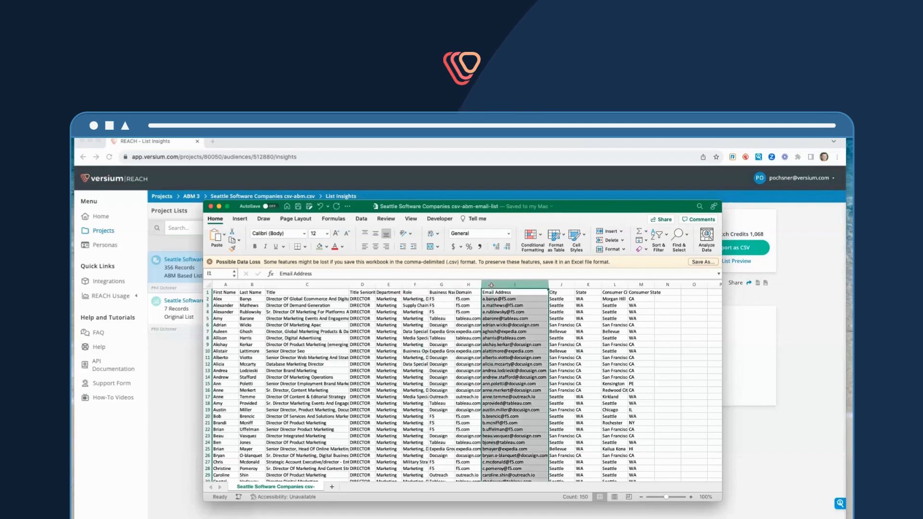
left_click_drag(557, 284, 634, 284)
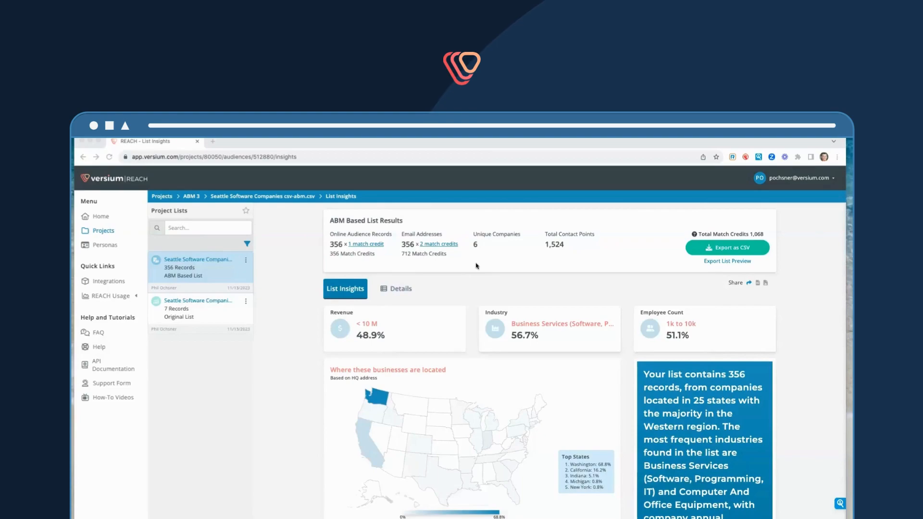
- Compare the unique companies, online audience records and email addresses in the ABM Based List Results
left_click(476, 245)
left_click_drag(476, 245, 474, 246)
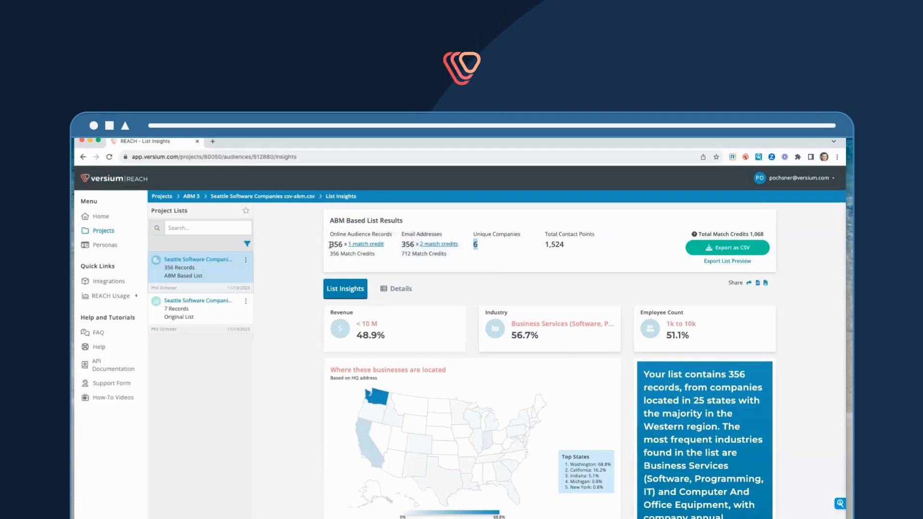
left_click_drag(331, 244, 340, 244)
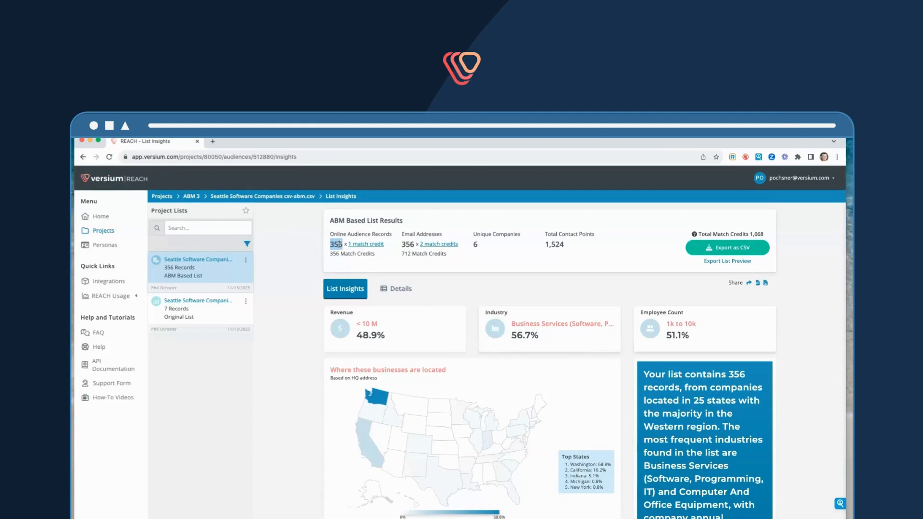
double_click(474, 244)
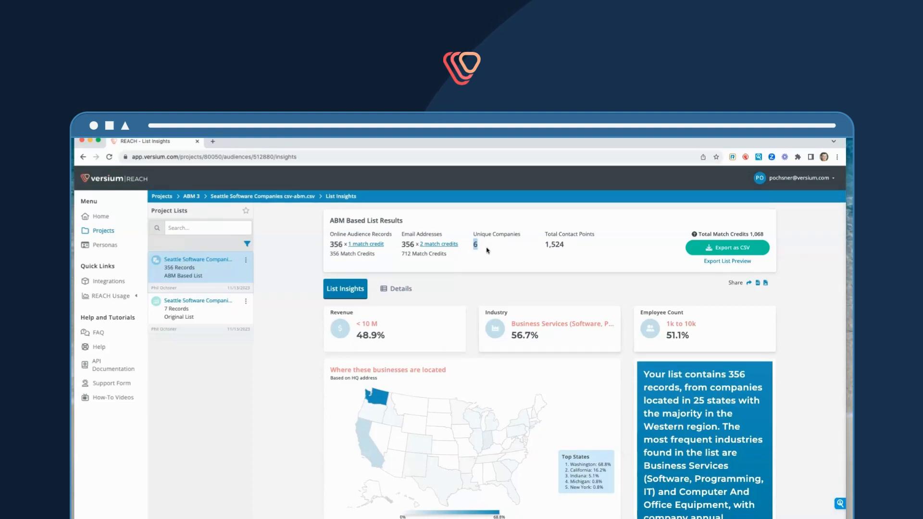
left_click_drag(328, 244, 343, 245)
left_click_drag(401, 244, 416, 244)
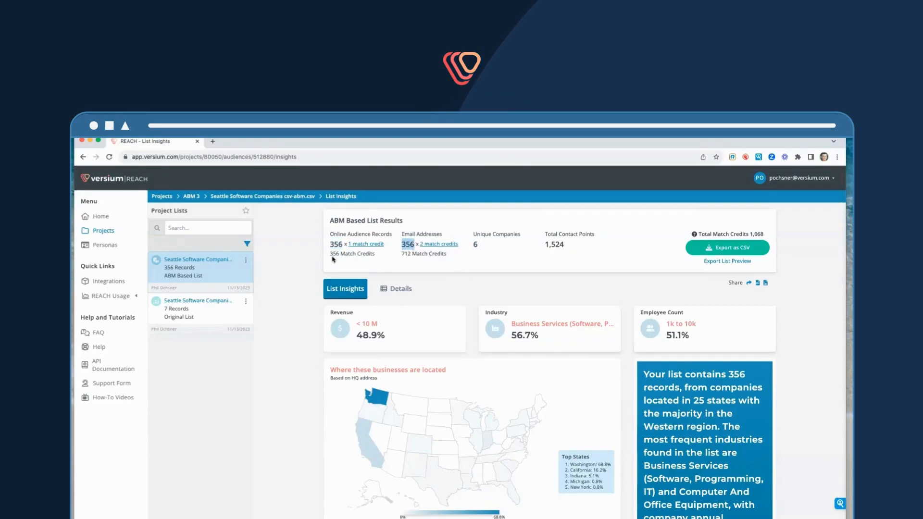
mouse_move(434, 248)
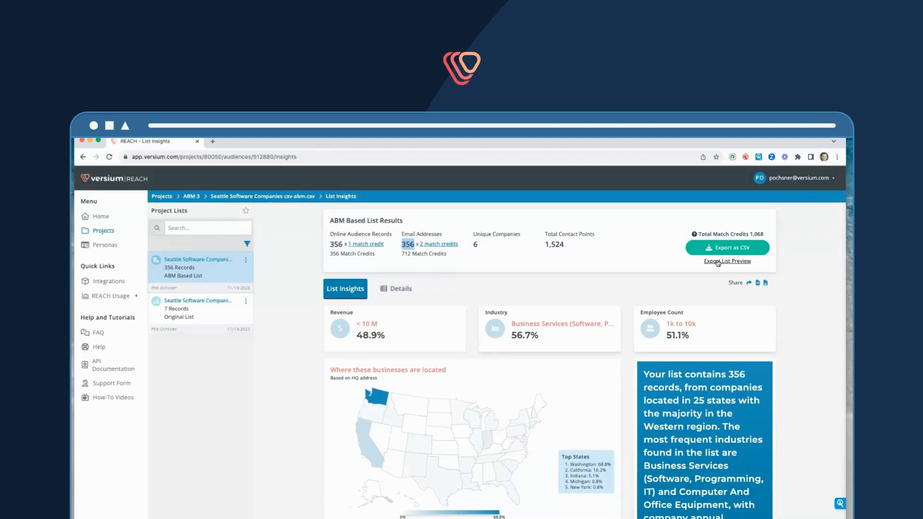
- Export the list preview and inspect the downloaded CSV with its Email Address column widened
left_click(717, 262)
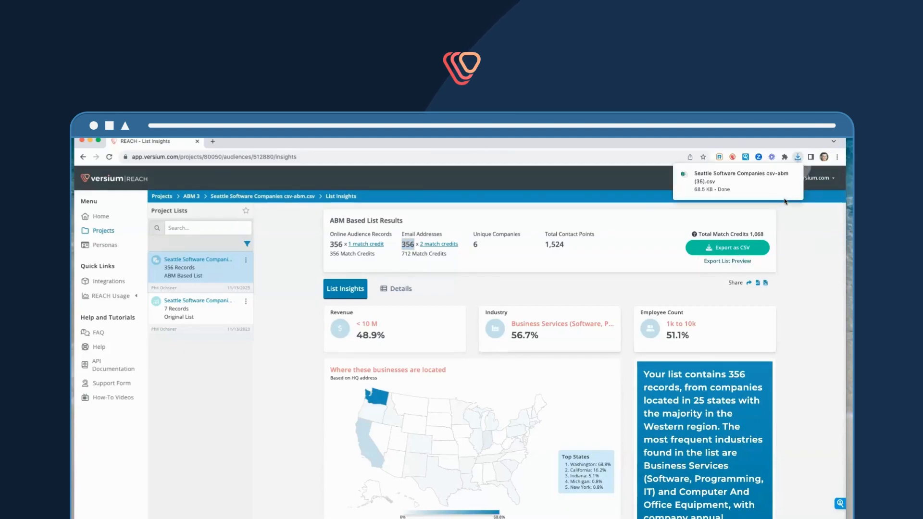
left_click(725, 182)
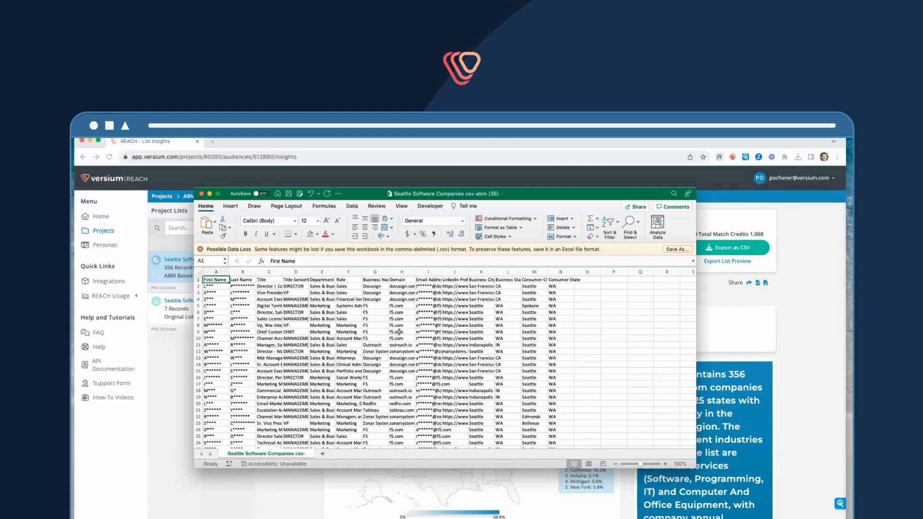
left_click_drag(441, 272, 495, 272)
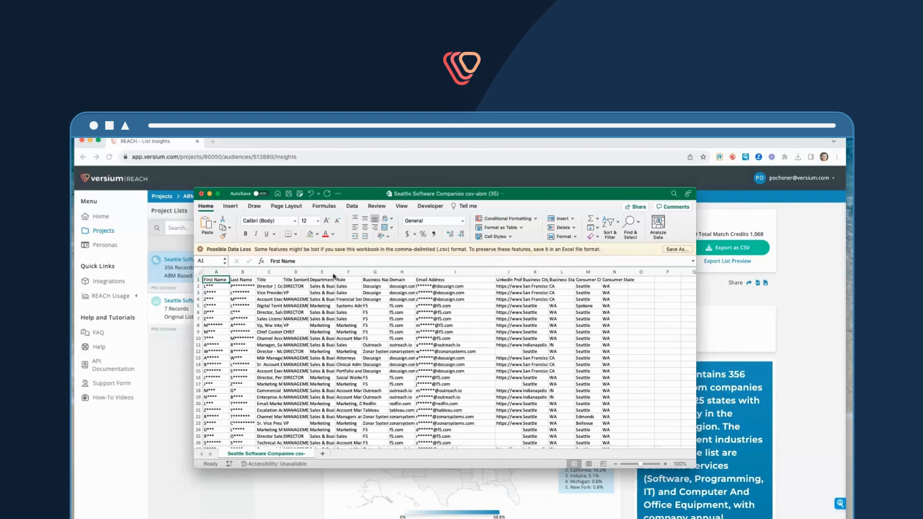
left_click(210, 195)
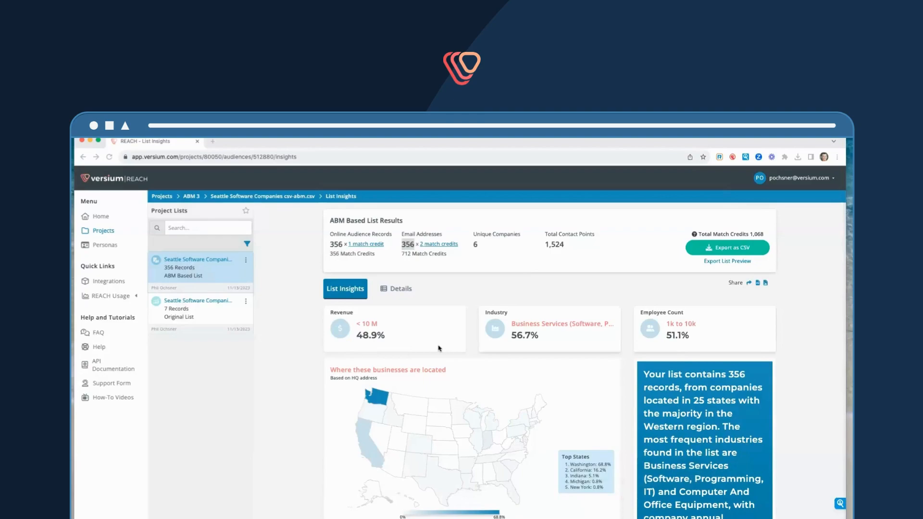
- Examine the list insights on business locations by state, company size by employee and company annual revenue
scroll(439, 349, "down", 1)
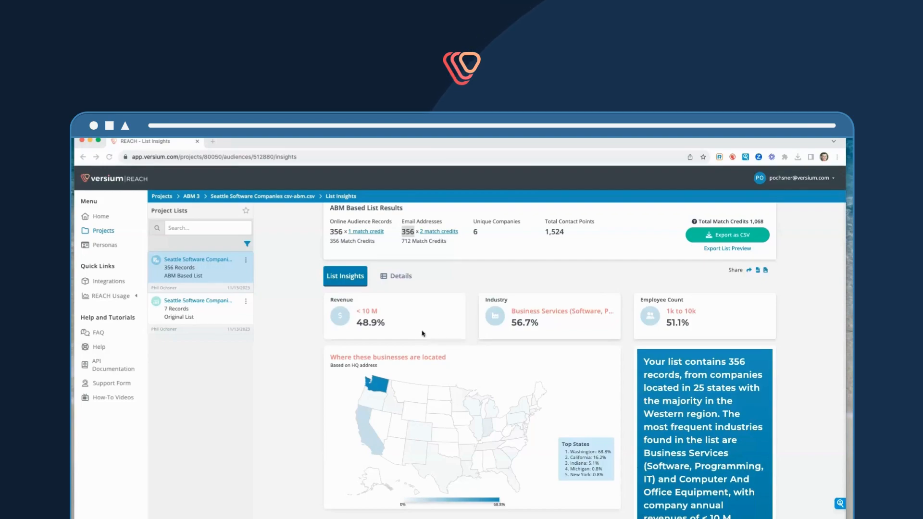
scroll(423, 326, "down", 1)
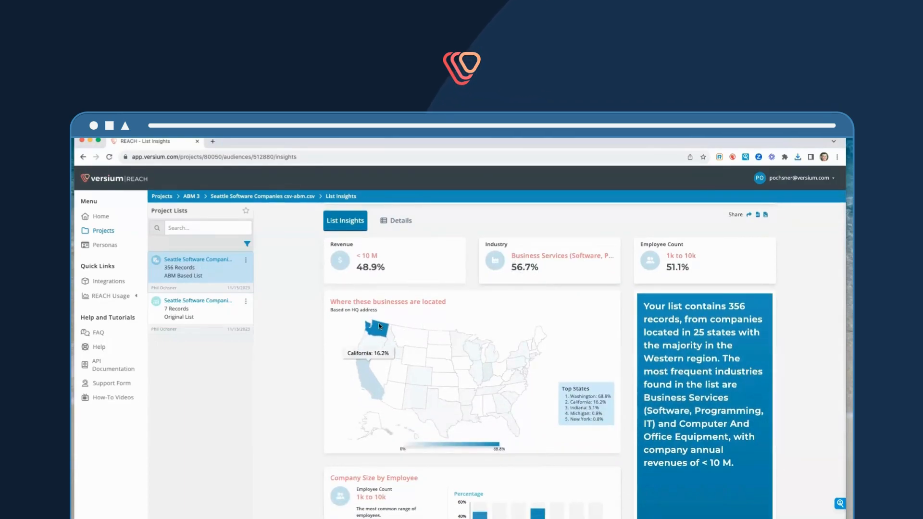
mouse_move(367, 383)
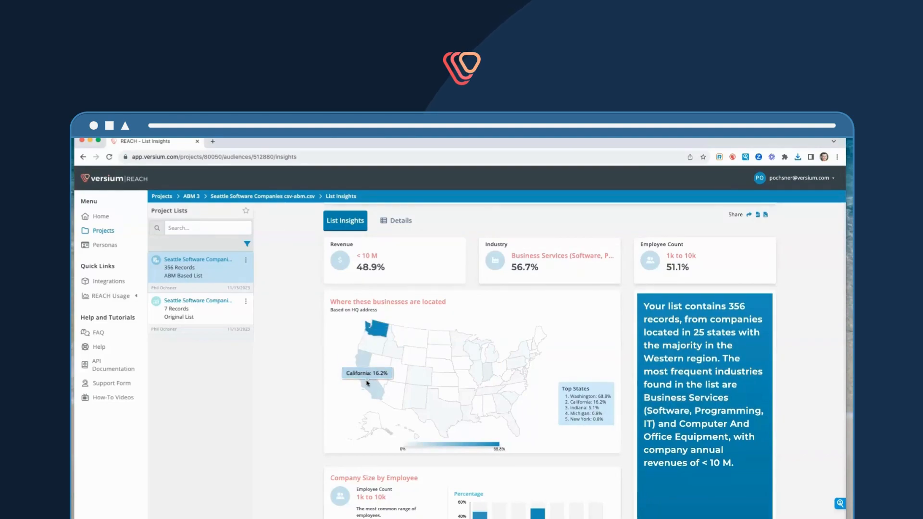
scroll(384, 379, "down", 1)
mouse_move(488, 366)
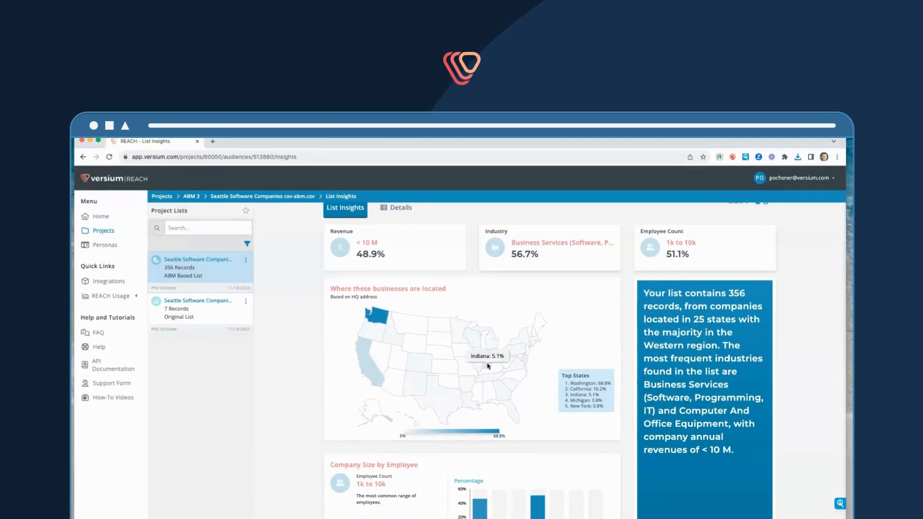
scroll(357, 389, "down", 4)
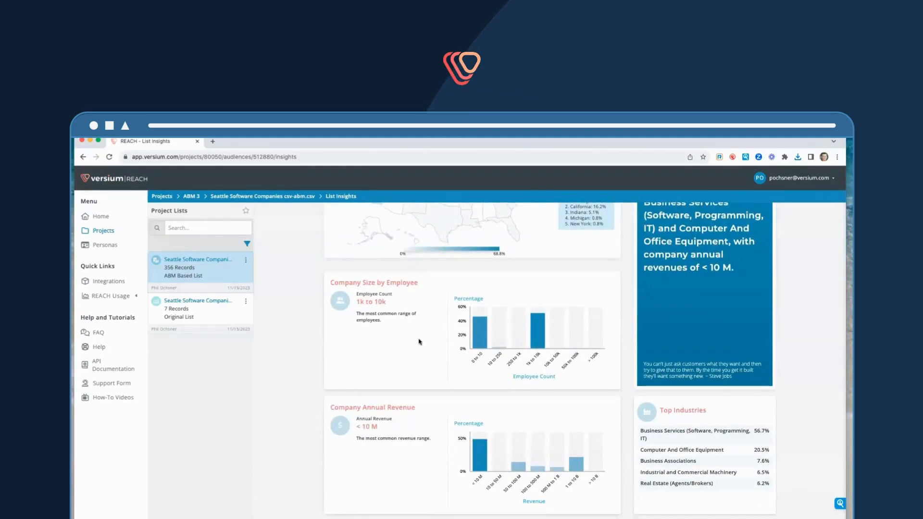
scroll(420, 342, "down", 2)
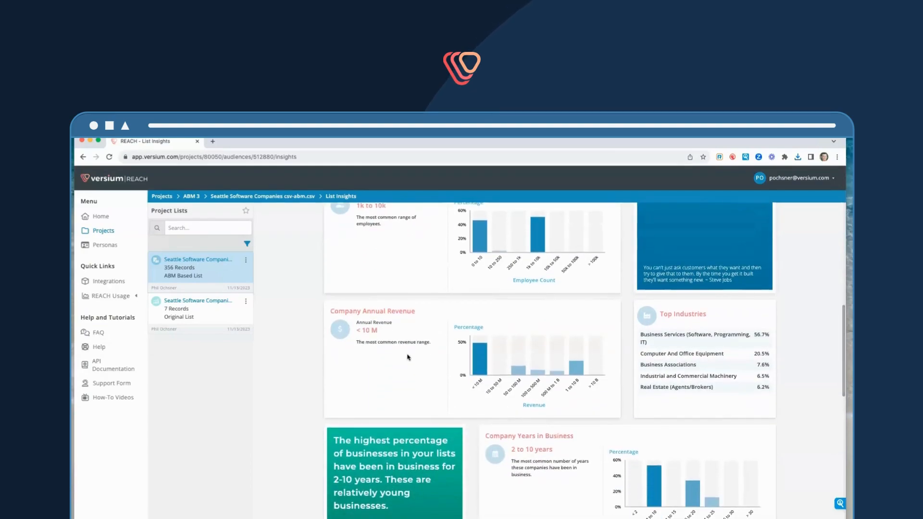
scroll(684, 361, "down", 1)
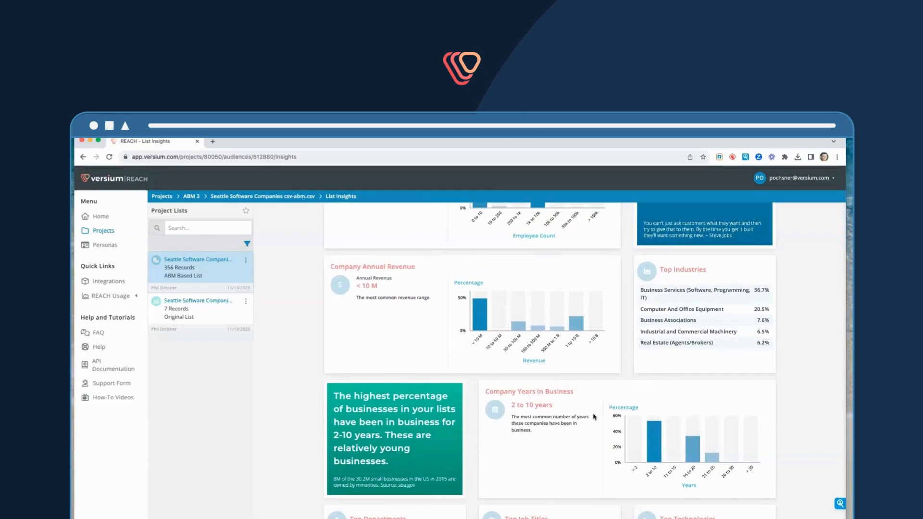
- Examine the insights on years in business, top departments, job titles, technologies, title by age and gender, and company type
scroll(583, 415, "down", 2)
scroll(581, 414, "down", 1)
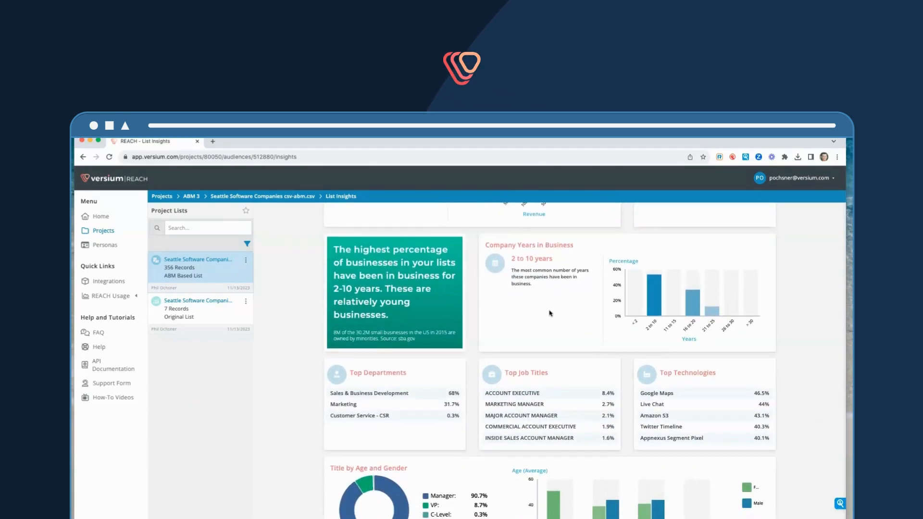
scroll(566, 315, "down", 2)
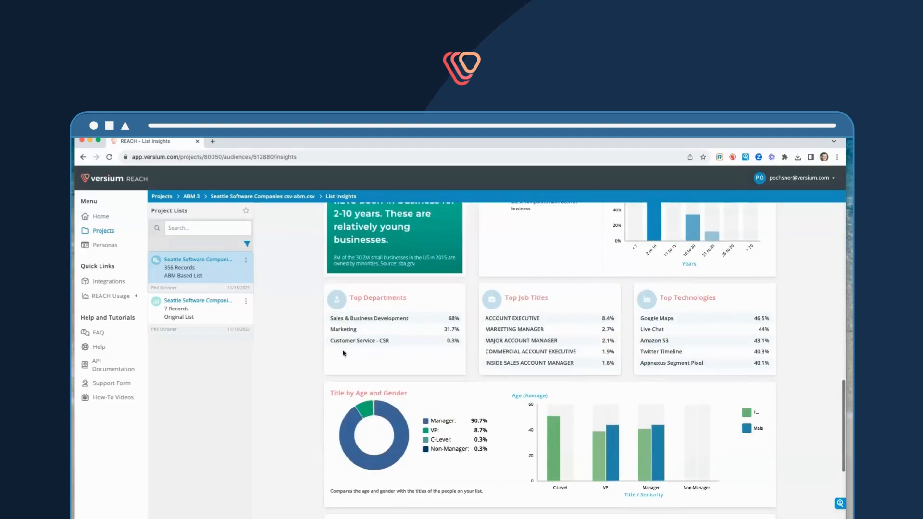
scroll(697, 383, "down", 1)
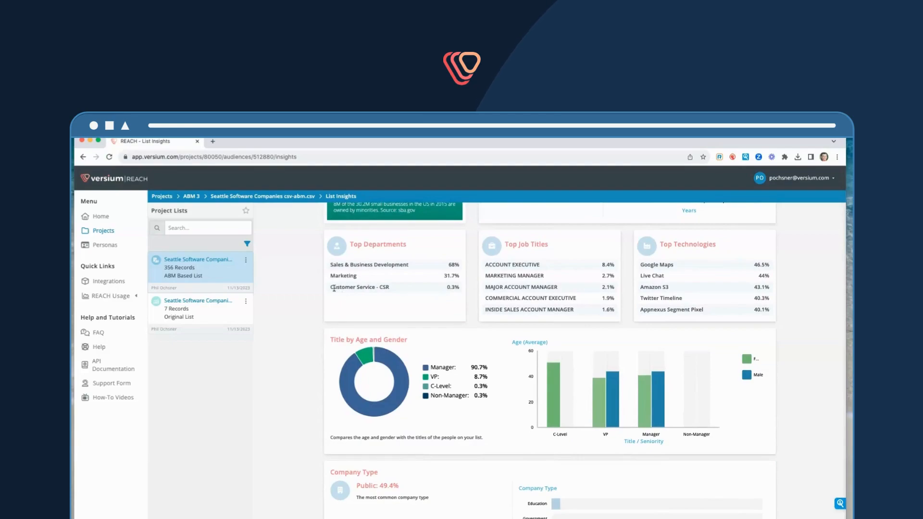
left_click_drag(389, 287, 359, 288)
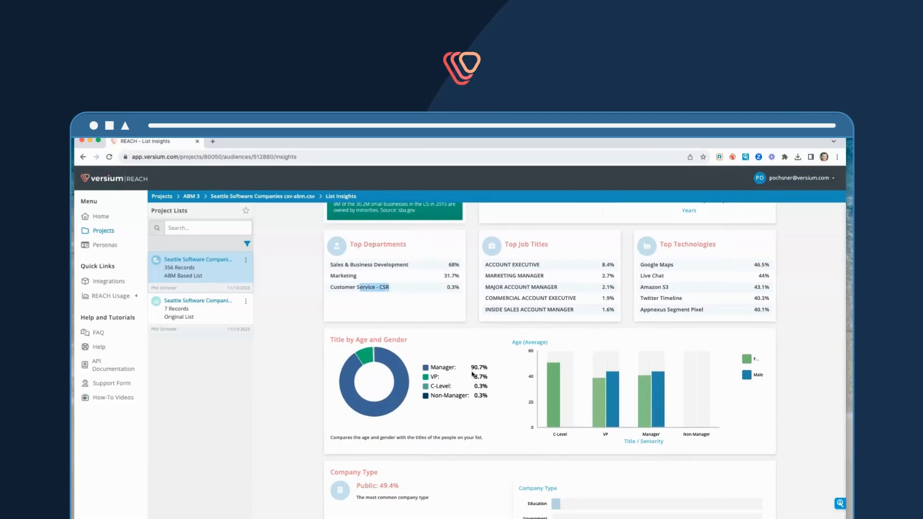
scroll(472, 374, "down", 3)
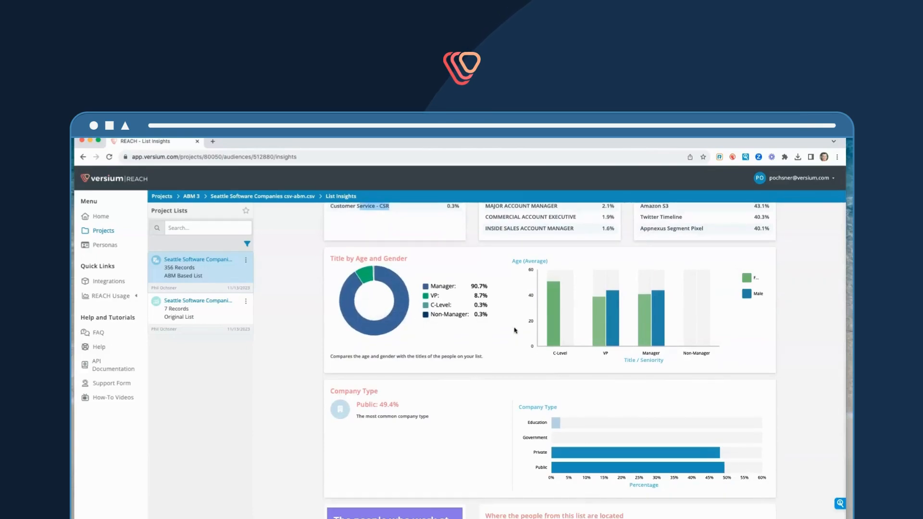
scroll(506, 370, "down", 4)
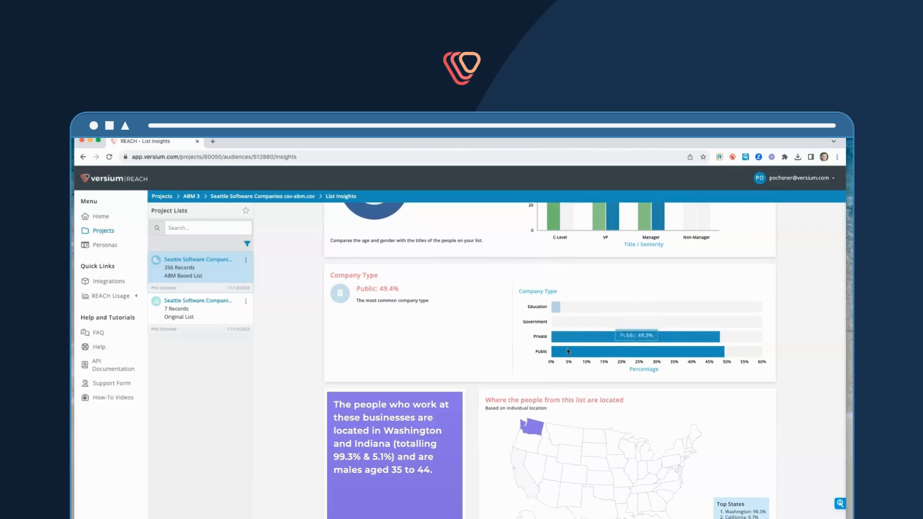
mouse_move(556, 309)
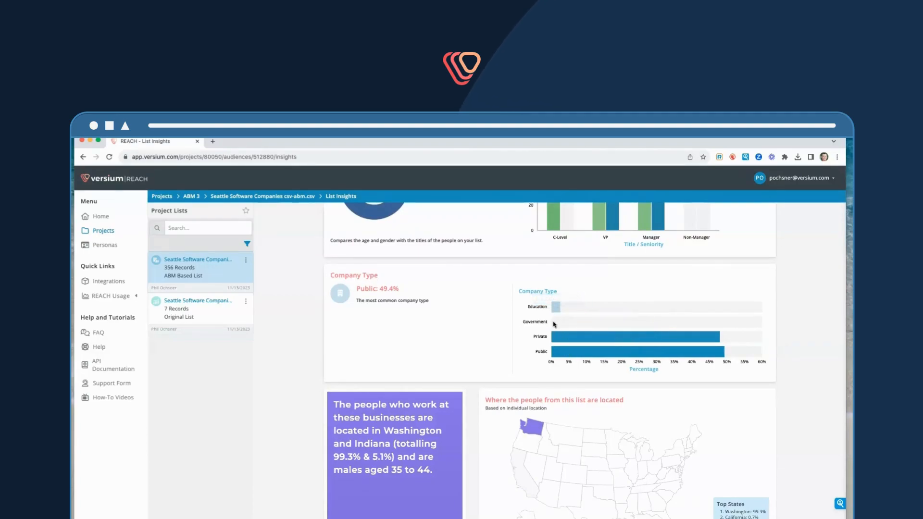
- Examine the individual insights on people's locations, marital status, gender, children, age, generations, education and household income
scroll(432, 352, "down", 2)
scroll(432, 352, "down", 1)
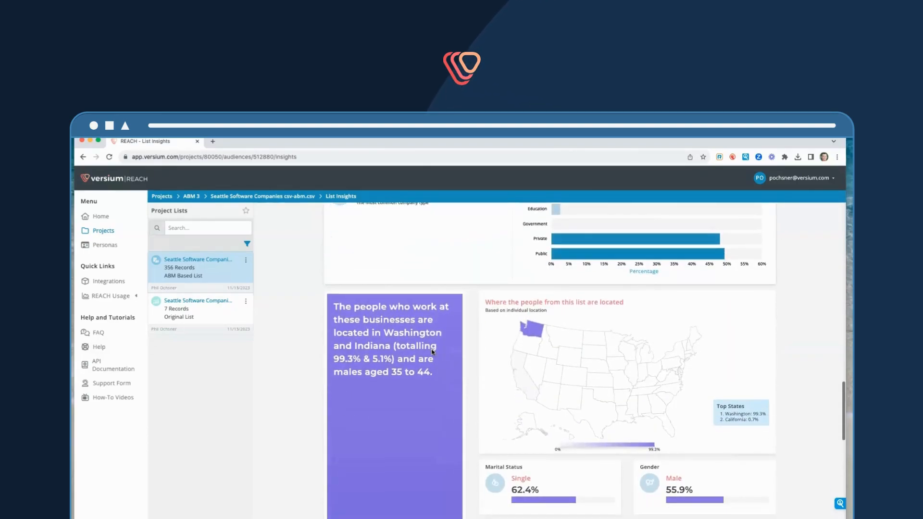
scroll(432, 350, "down", 3)
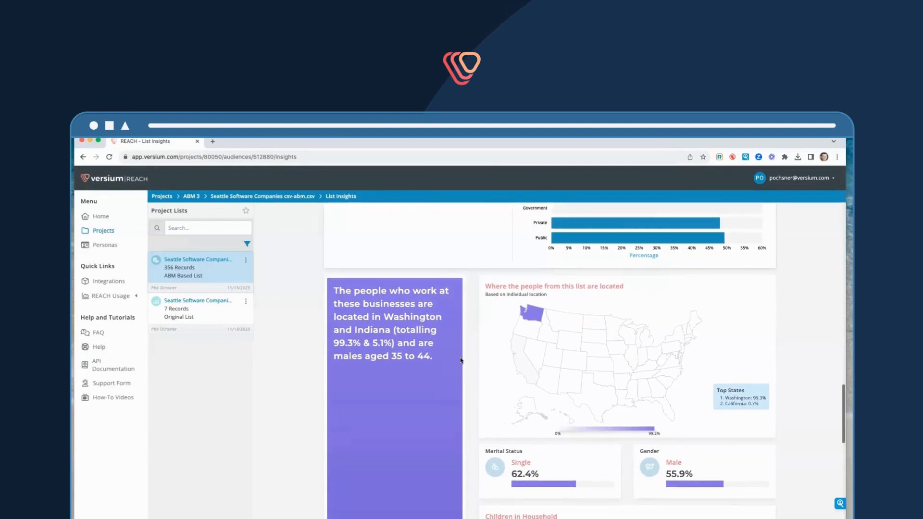
scroll(468, 362, "up", 1)
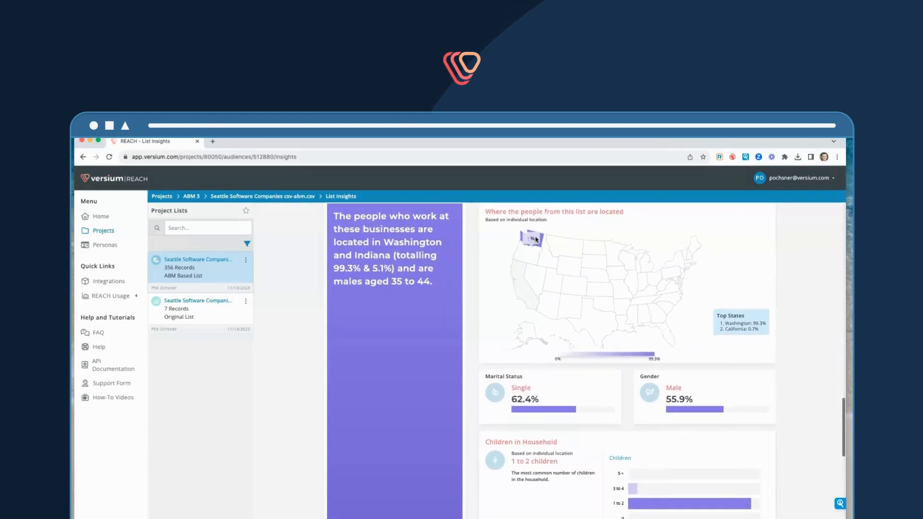
scroll(477, 353, "down", 3)
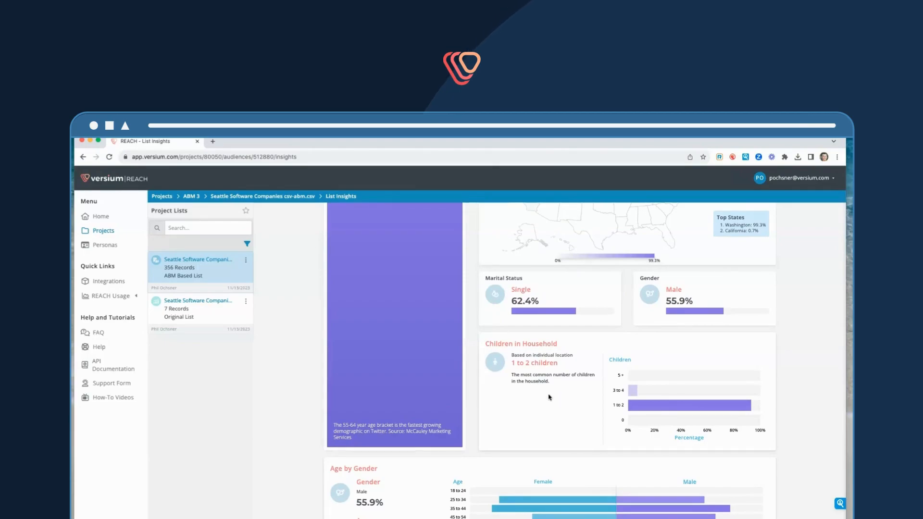
scroll(550, 398, "down", 4)
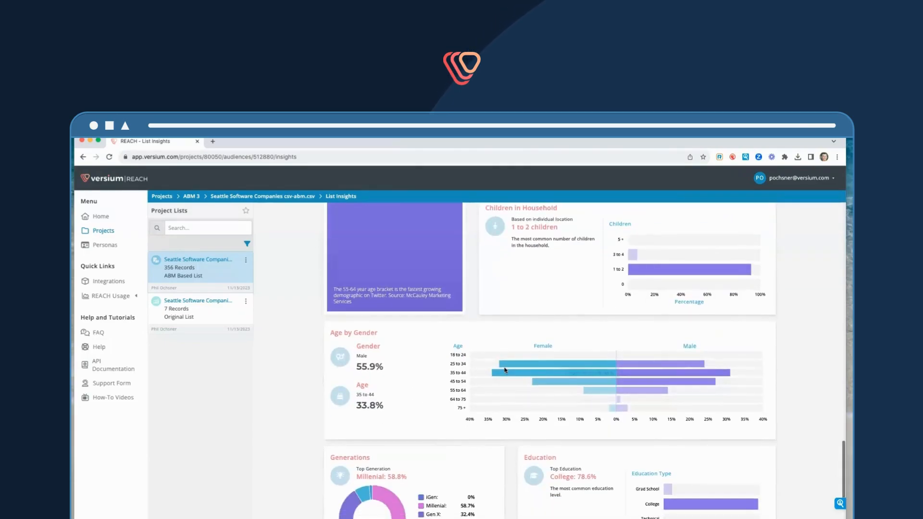
scroll(417, 411, "down", 3)
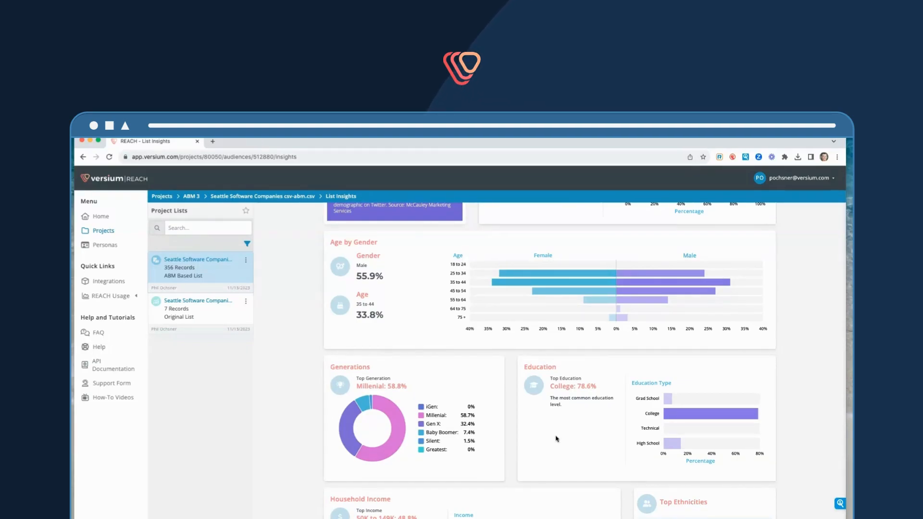
scroll(556, 439, "down", 1)
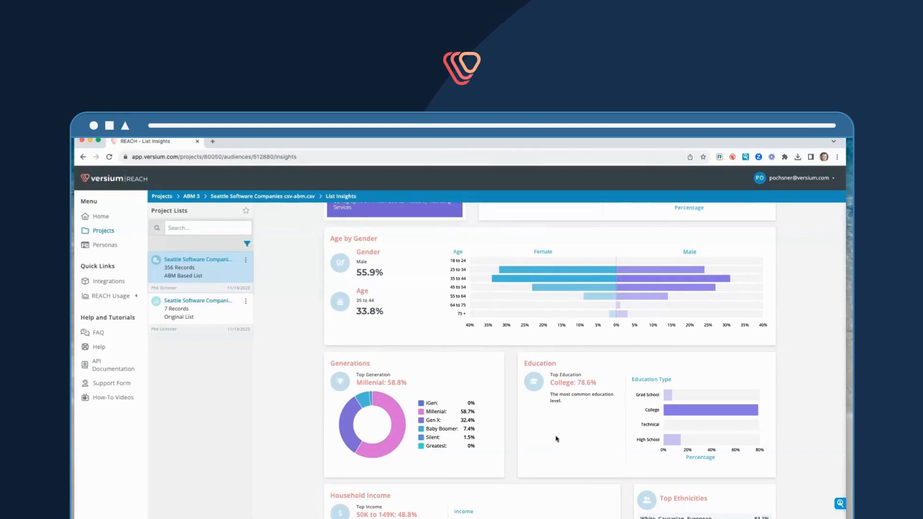
scroll(556, 438, "down", 3)
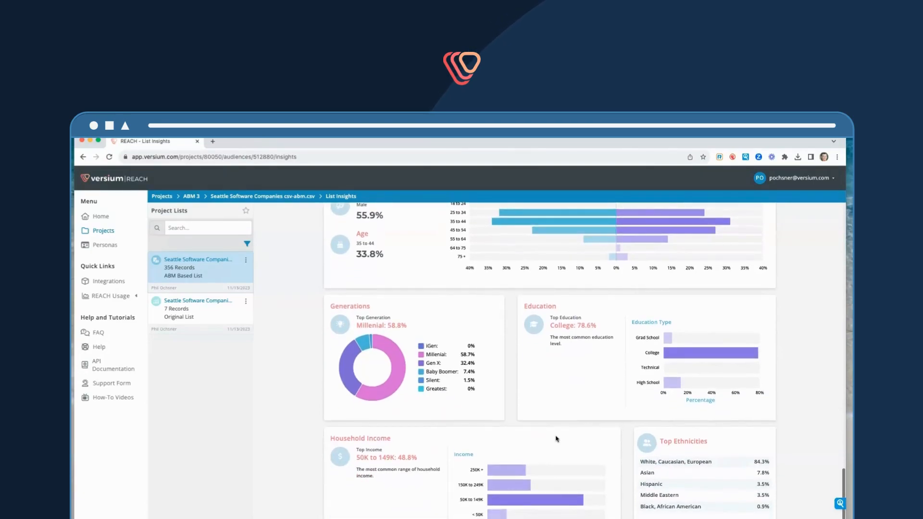
- Return to the ABM based list's results summary and examine the actions and file management options available for that list
scroll(528, 440, "down", 1)
scroll(361, 446, "up", 20)
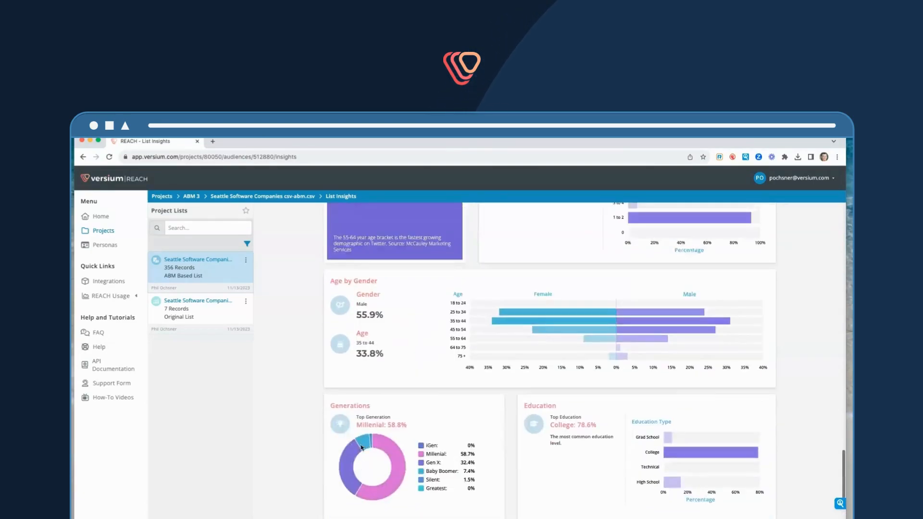
scroll(362, 447, "up", 2)
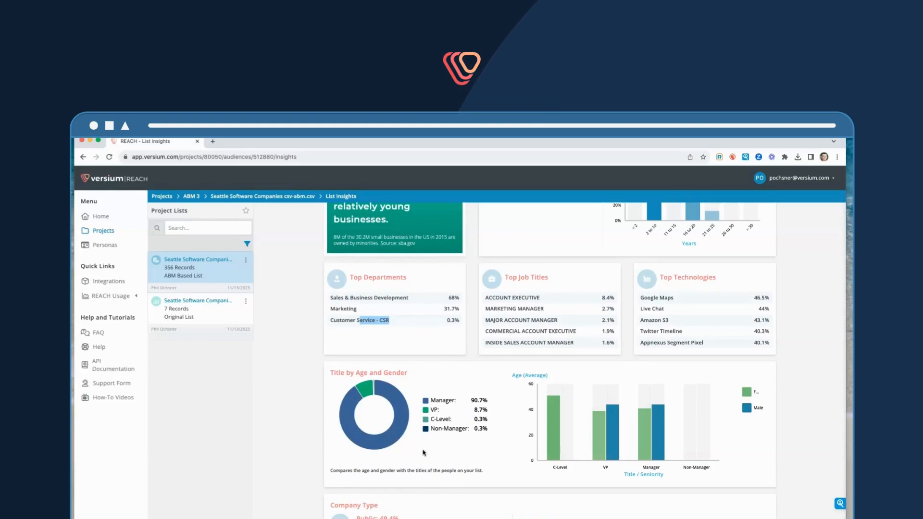
scroll(357, 388, "up", 1)
scroll(357, 388, "up", 10)
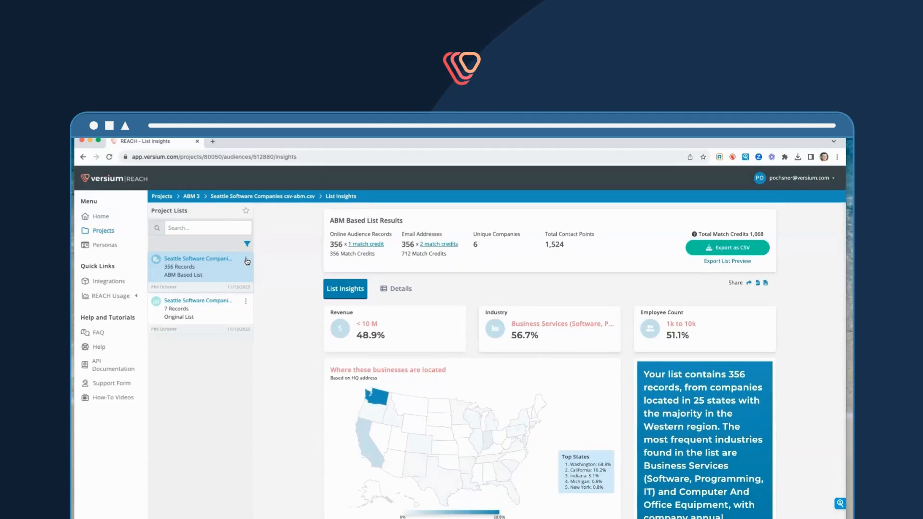
left_click(246, 260)
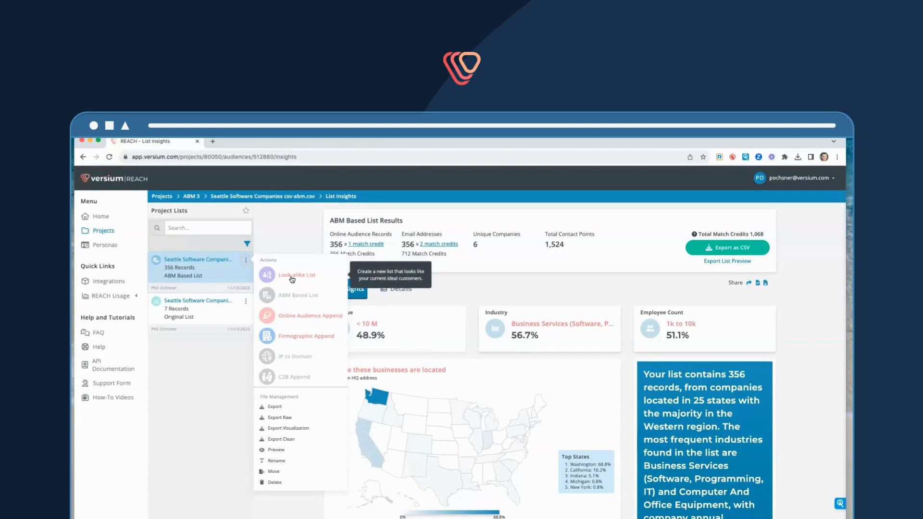
left_click(291, 240)
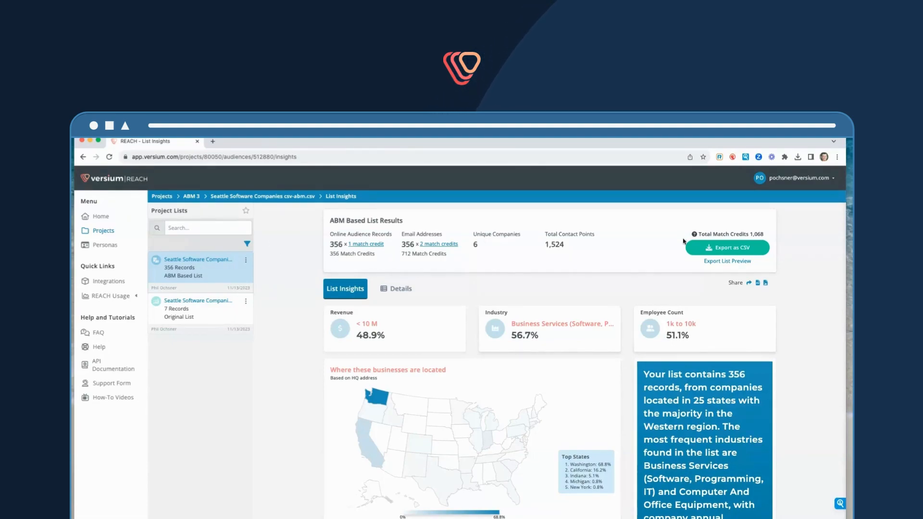
- Export the full ABM based list of Seattle software companies as CSV
left_click(733, 248)
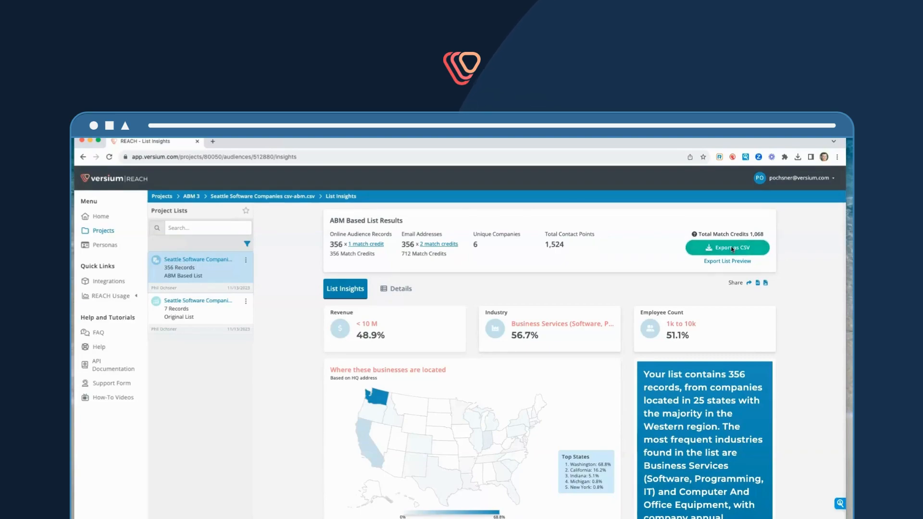